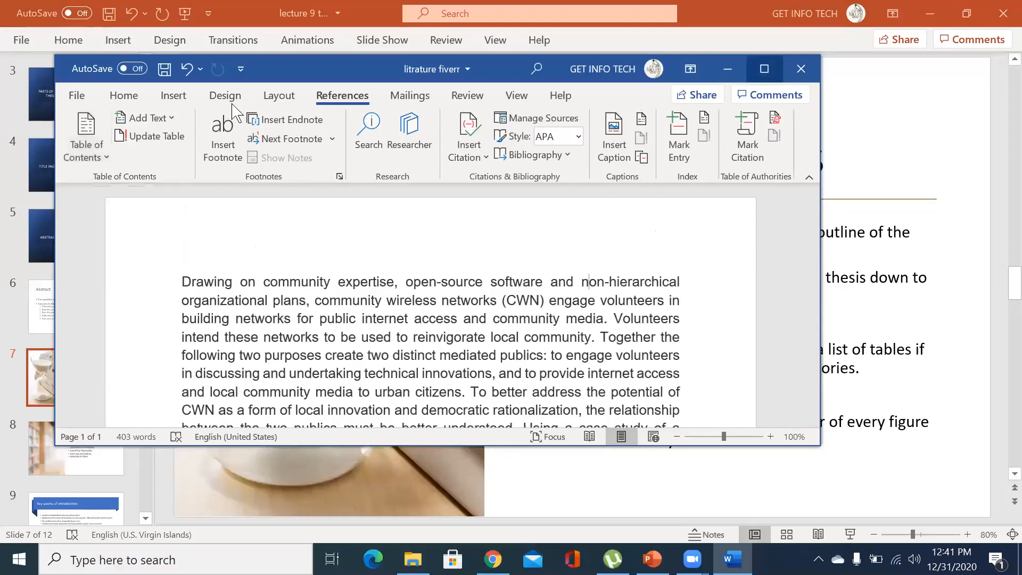
- Try to insert a custom table of contents showing three levels inside the opening paragraph
key(super+Up)
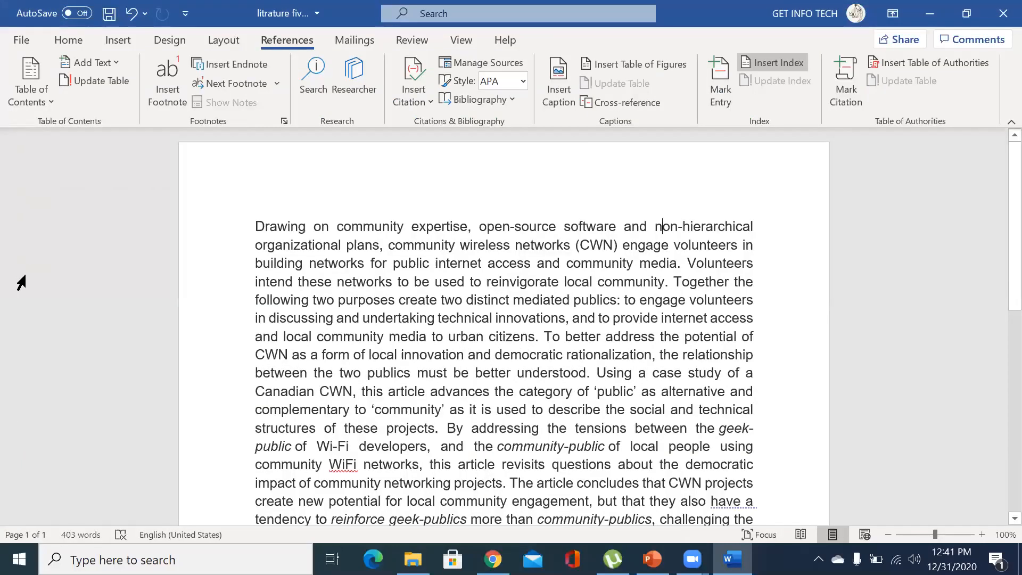
click(32, 102)
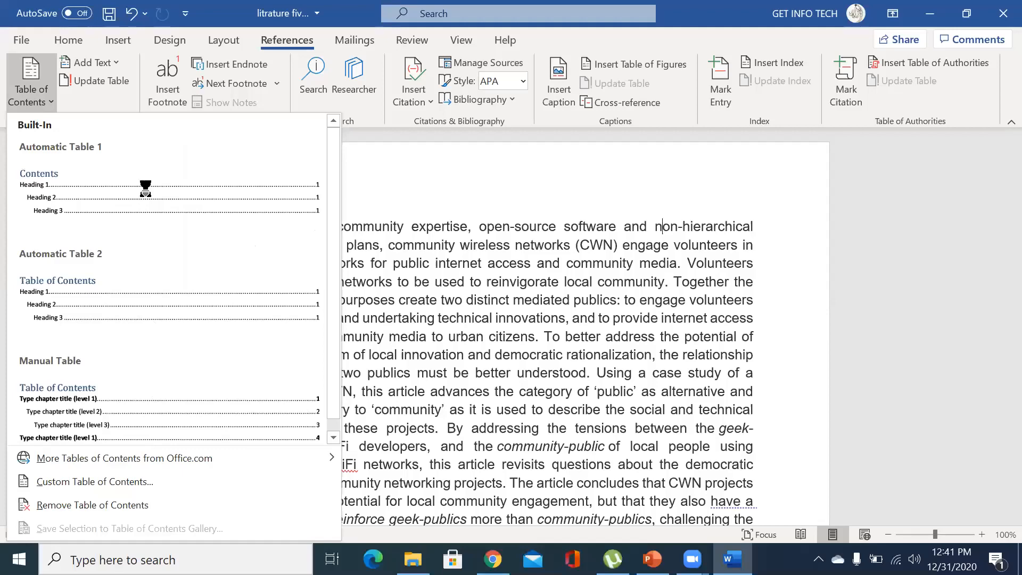
click(80, 486)
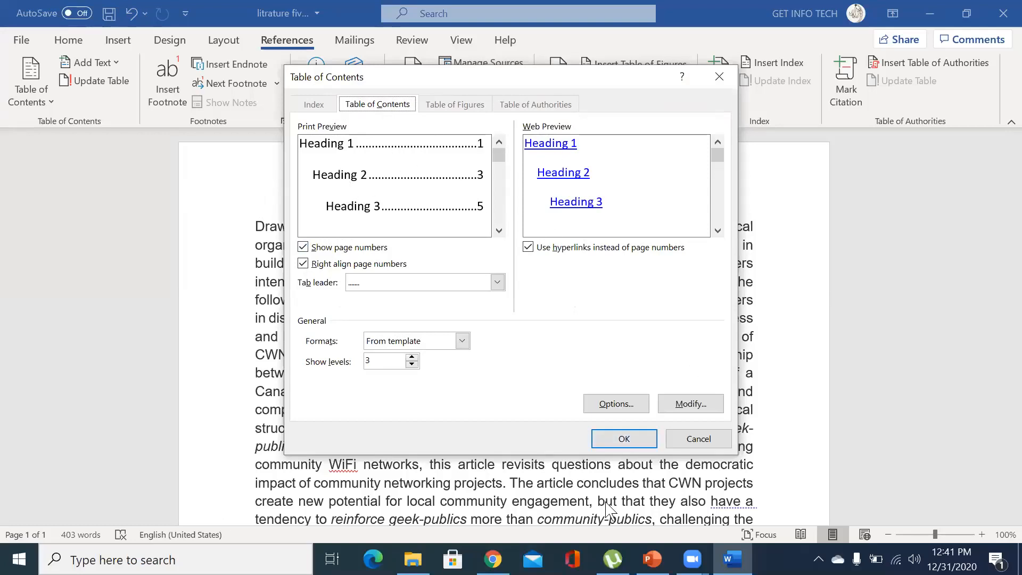
click(641, 442)
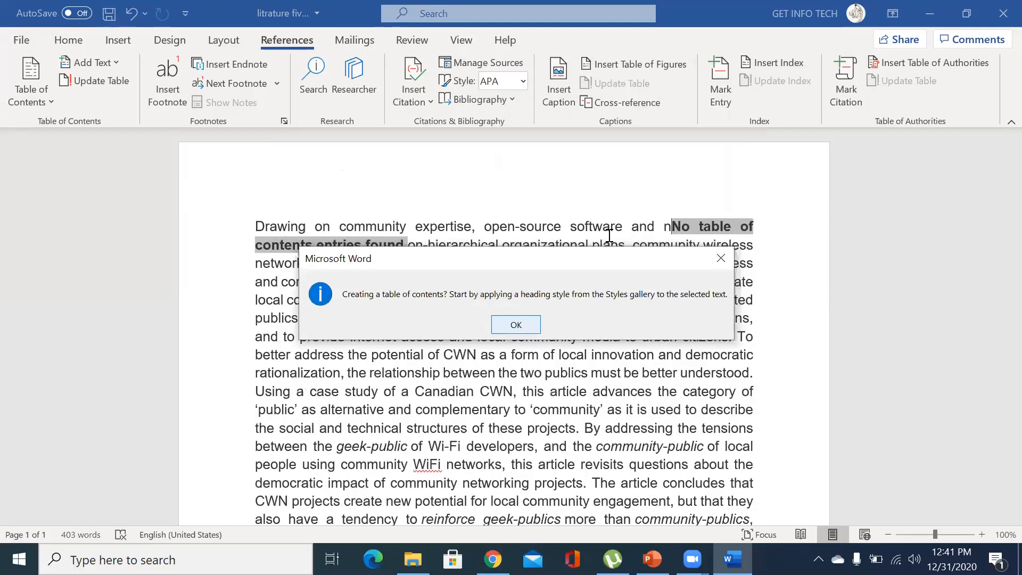
key(Return)
key(ctrl+z)
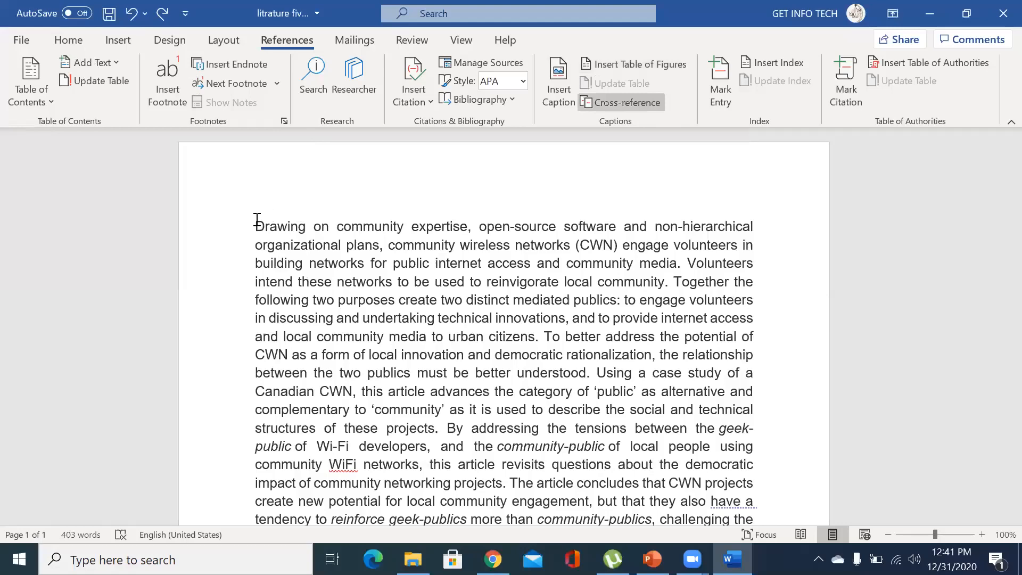
- Add the line "Introduction:" above the first paragraph and apply the Heading 1 style to it
key(Return)
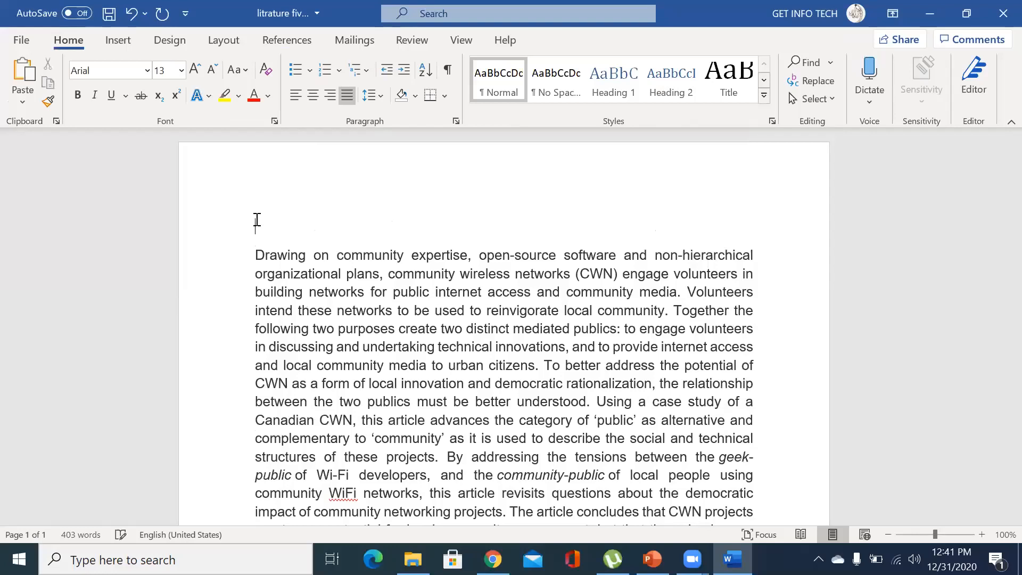
text(Intr)
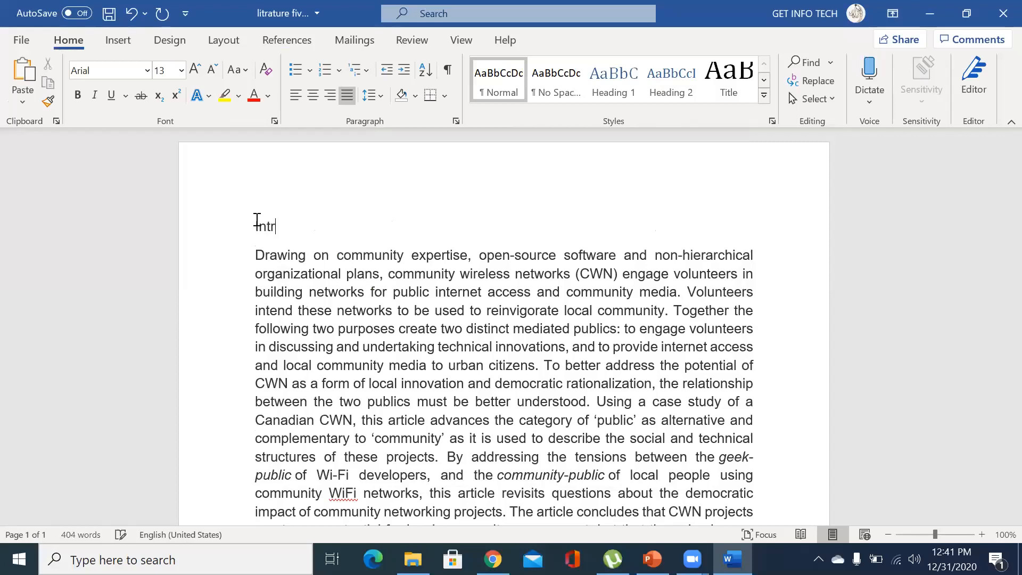
text(oduction:)
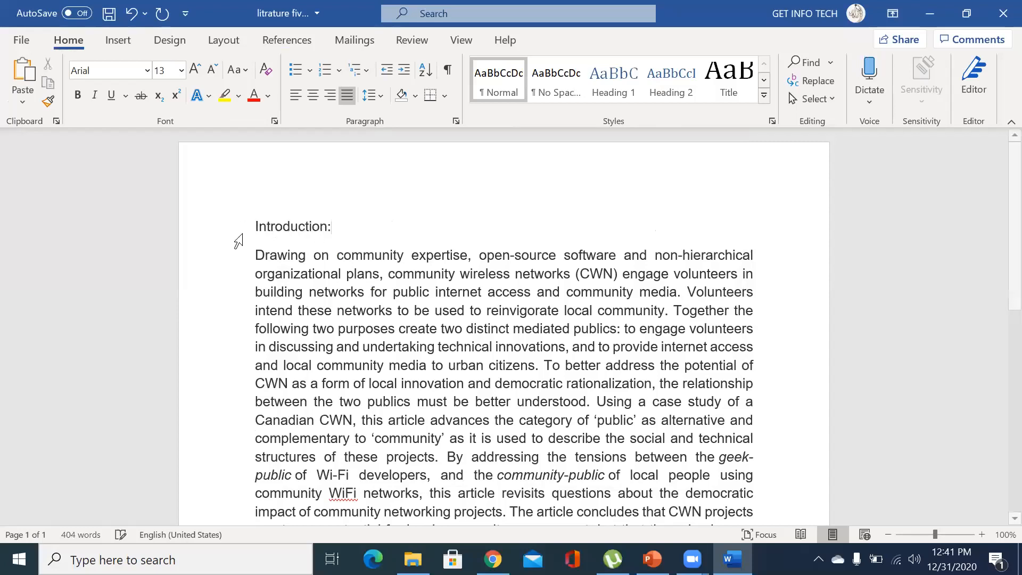
key(shift+Home)
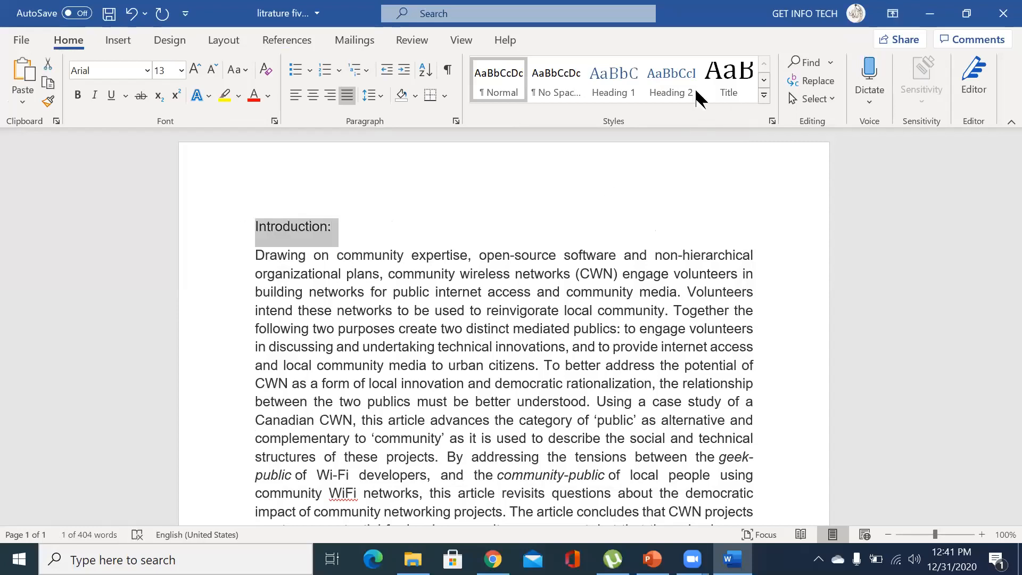
click(612, 97)
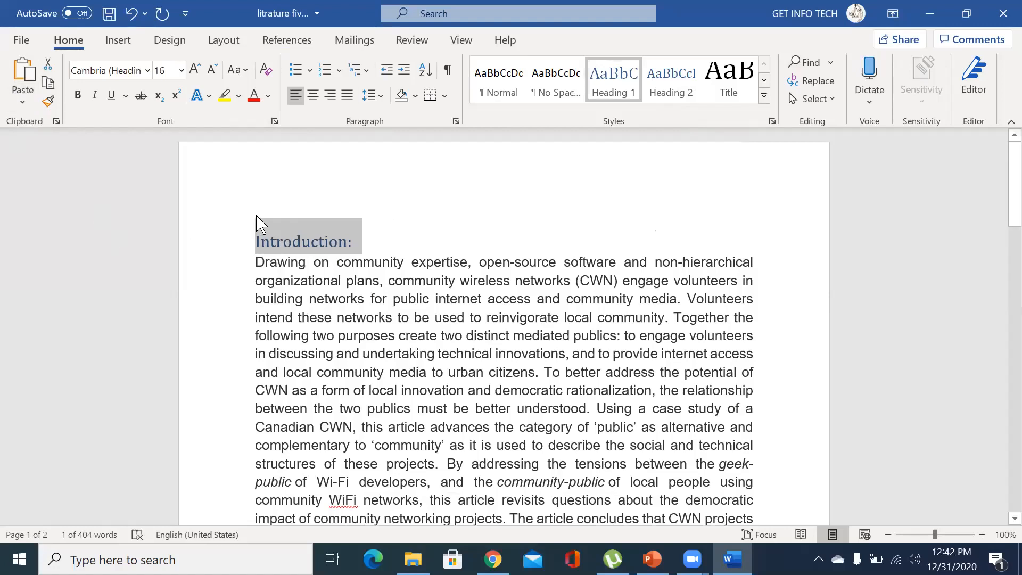
mouse_move(254, 245)
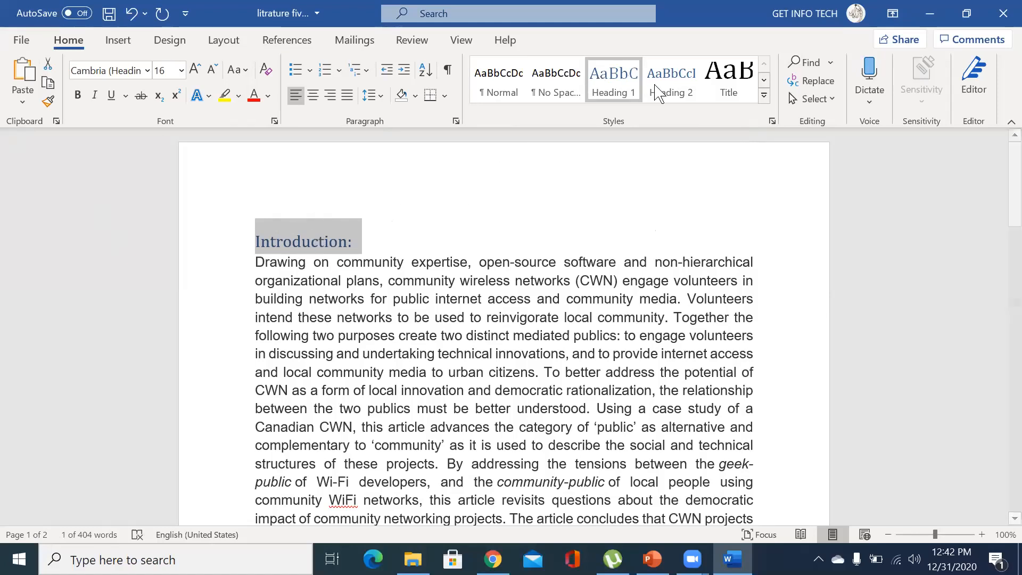
- Add the line "Body" between the first and second paragraphs and apply the Heading 2 style to it
click(307, 425)
key(Down)
key(Down)
key(Down)
key(Down)
key(Down)
key(Down)
key(Down)
key(Down)
key(Down)
key(Down)
key(Down)
key(Down)
key(Down)
key(Down)
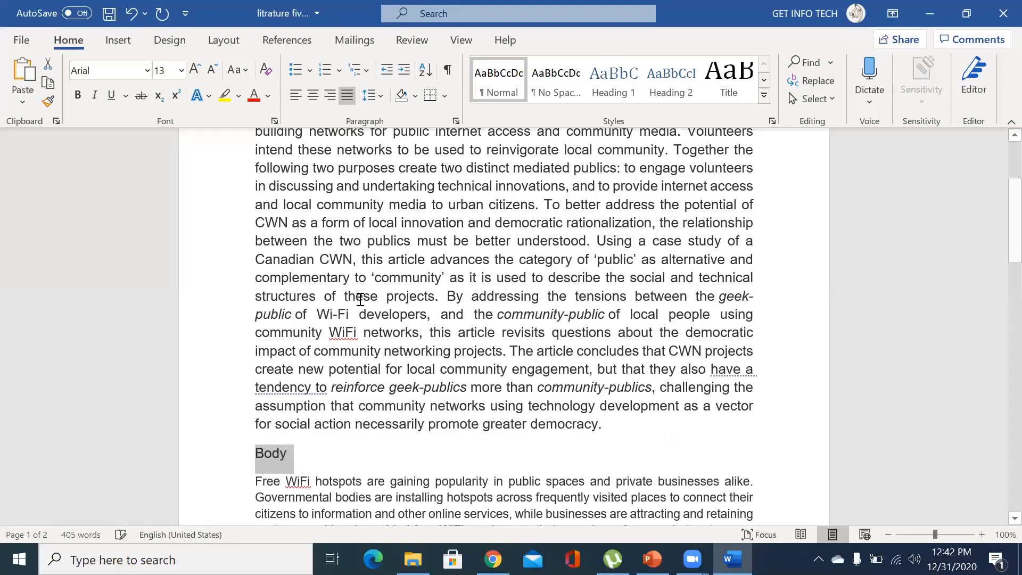
key(ctrl+alt+2)
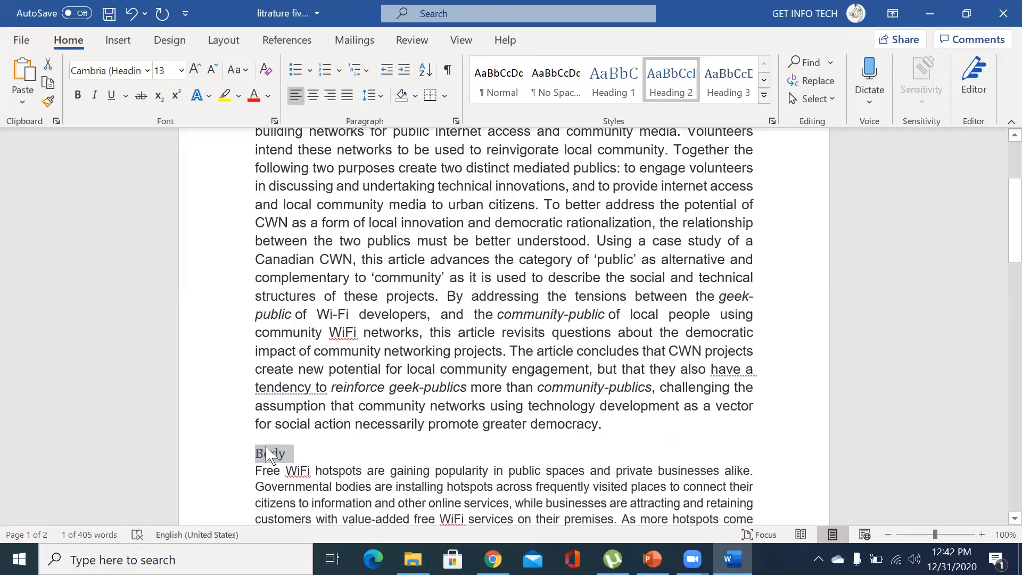
- Try to insert a custom table of contents at the selected "Body" heading
click(20, 42)
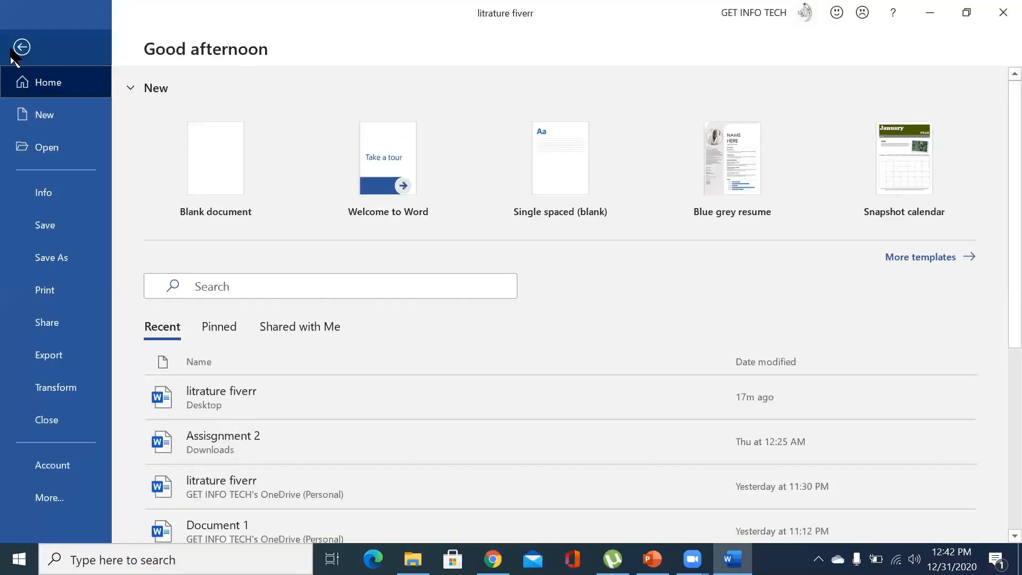
key(Escape)
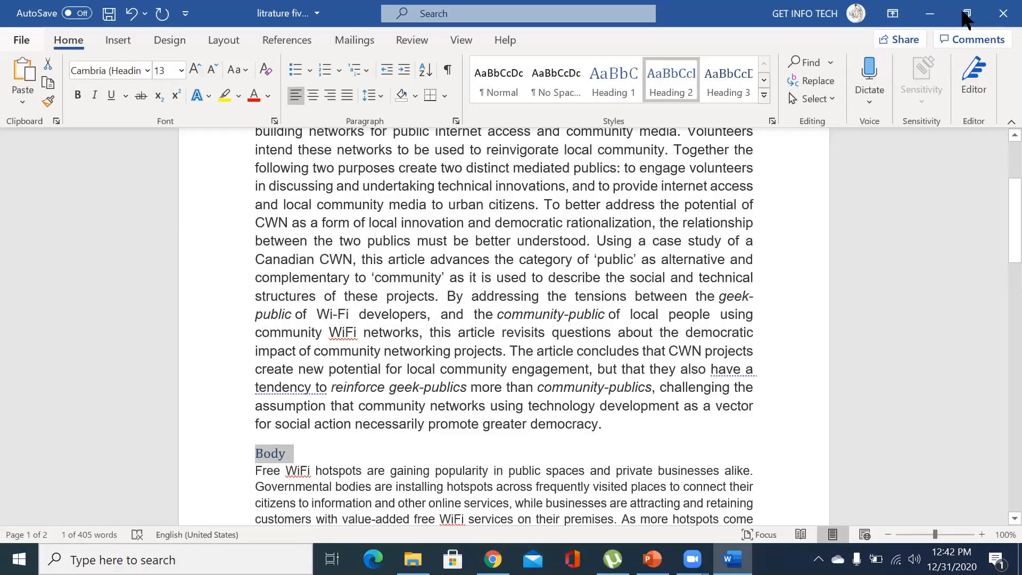
click(965, 13)
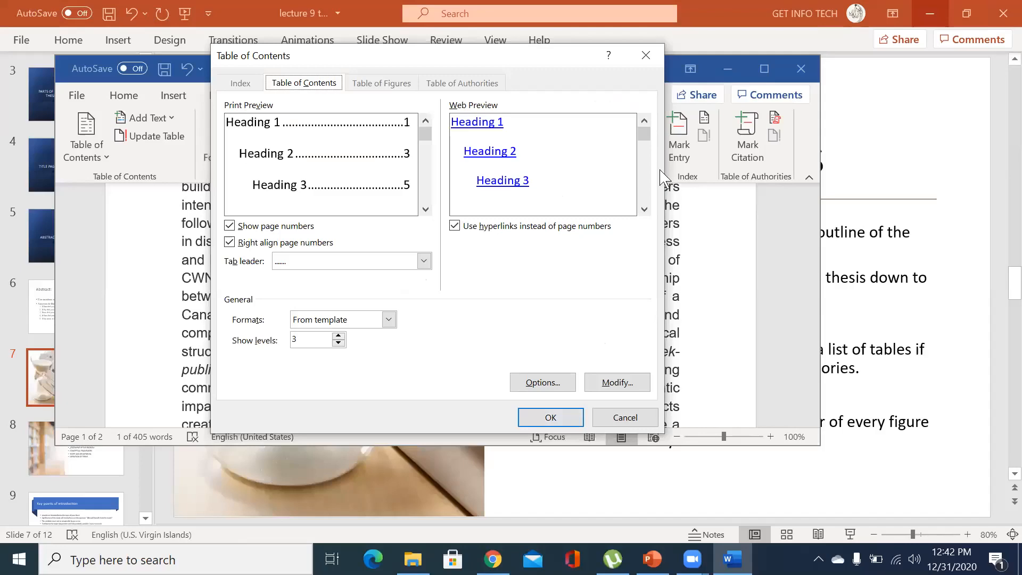
click(540, 420)
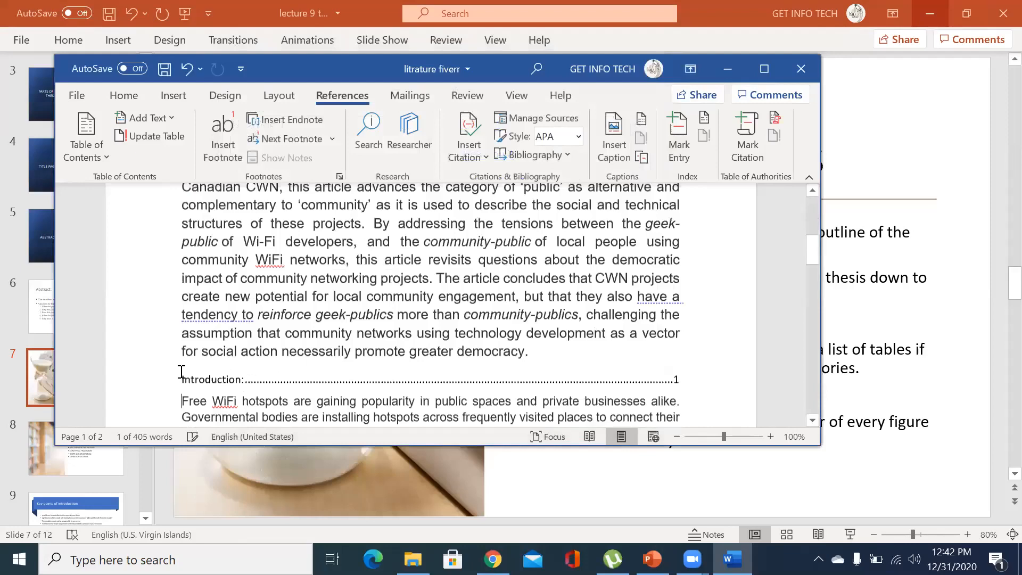
right_click(797, 381)
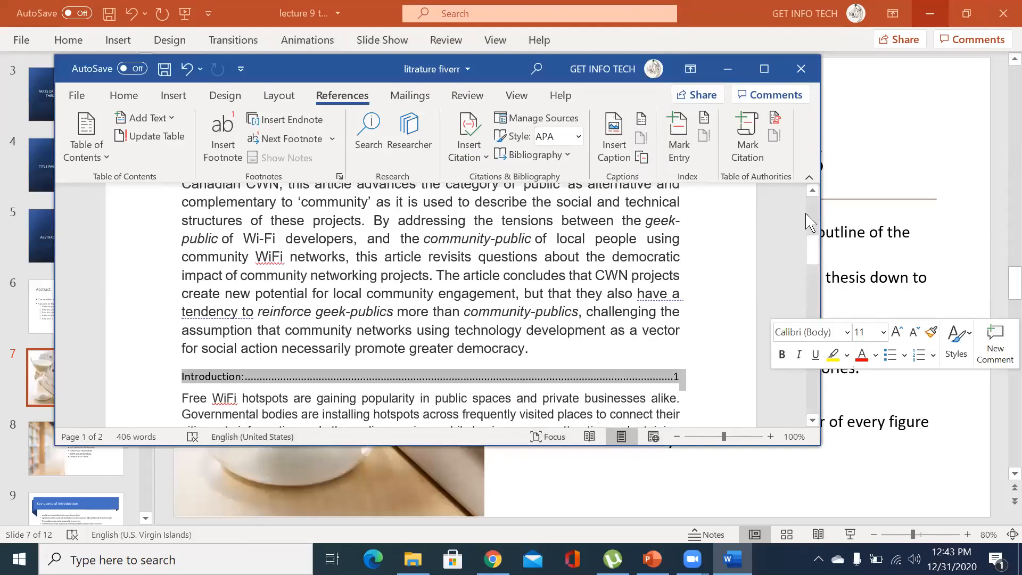
key(ctrl+z)
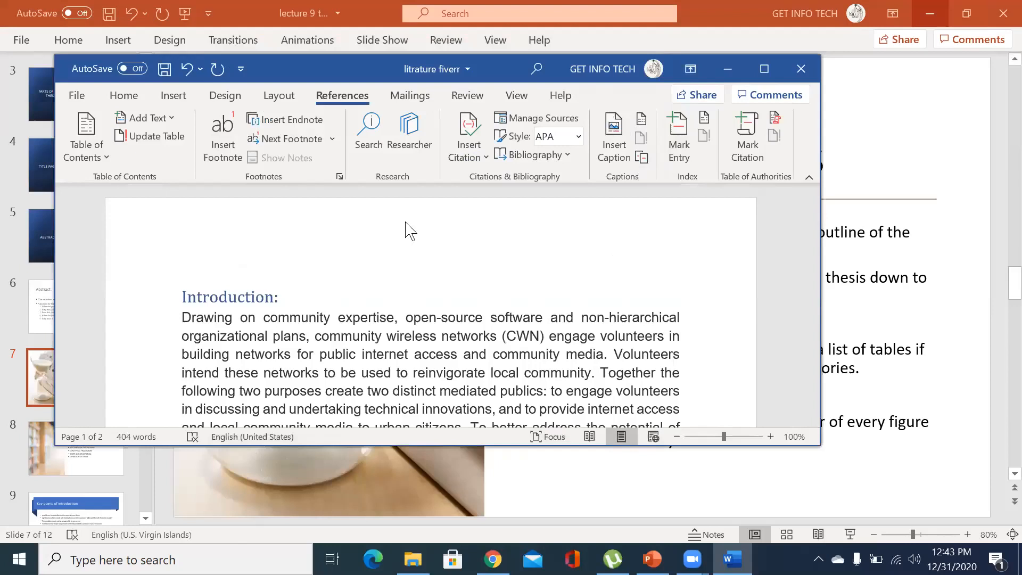
- Move the Introduction heading onto the second page by inserting blank lines and a page break above it
click(183, 299)
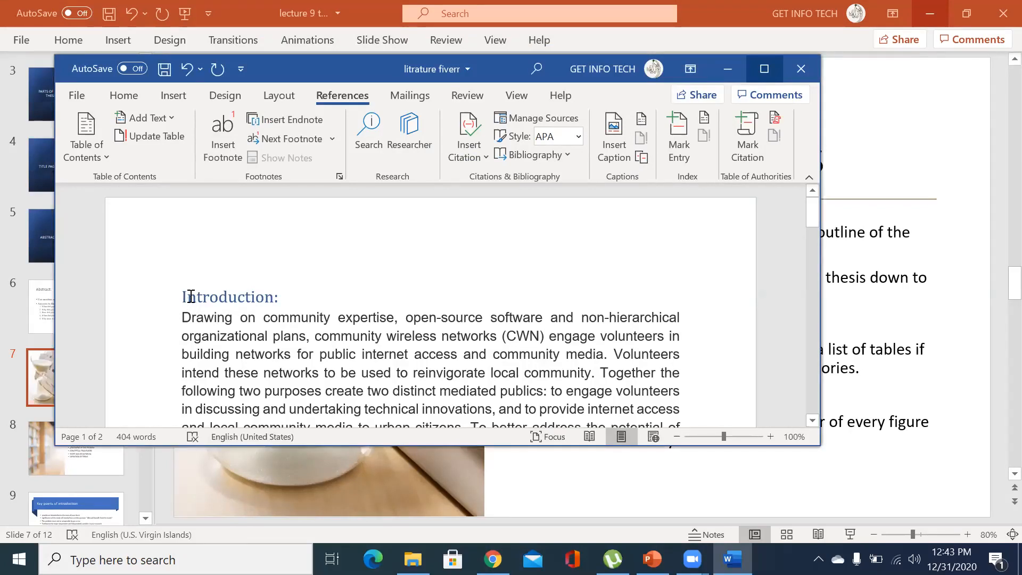
mouse_move(185, 293)
key(Return)
key(Return)
key(Return)
key(Return)
key(Return)
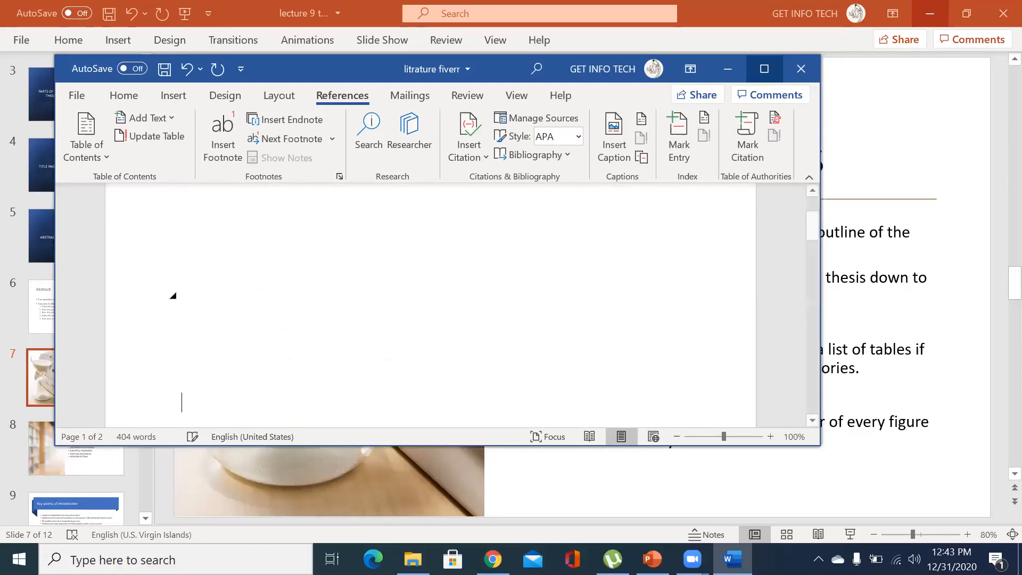
key(Return)
key(Return)
key(Return)
key(Return)
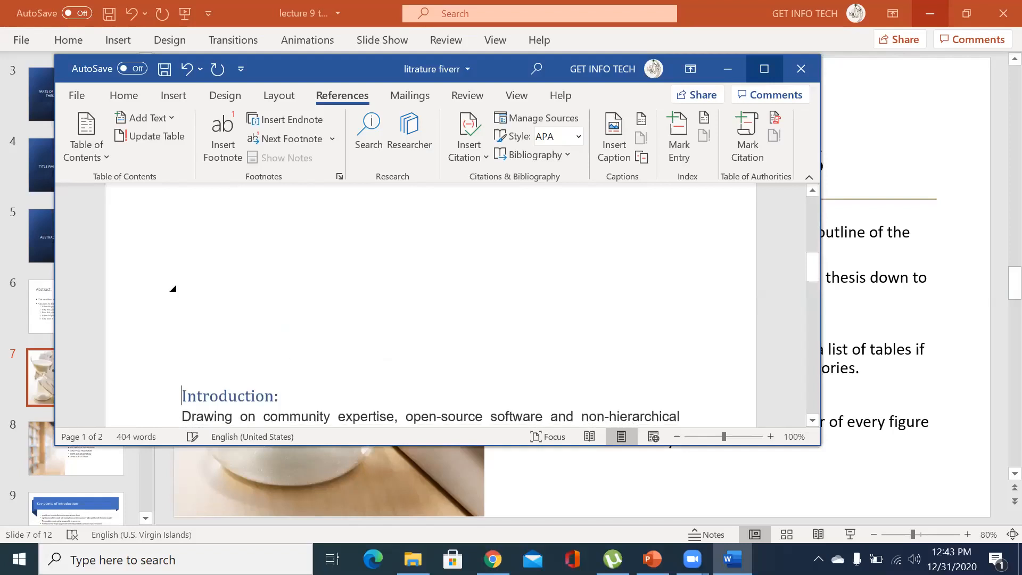
key(ctrl+Return)
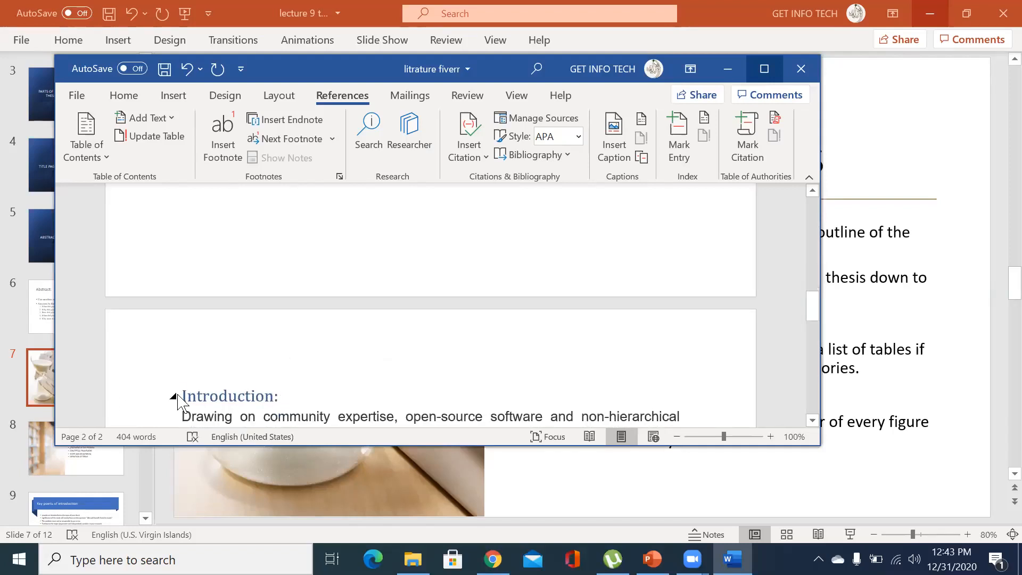
- Select the Introduction heading and check which style is applied to it
click(159, 396)
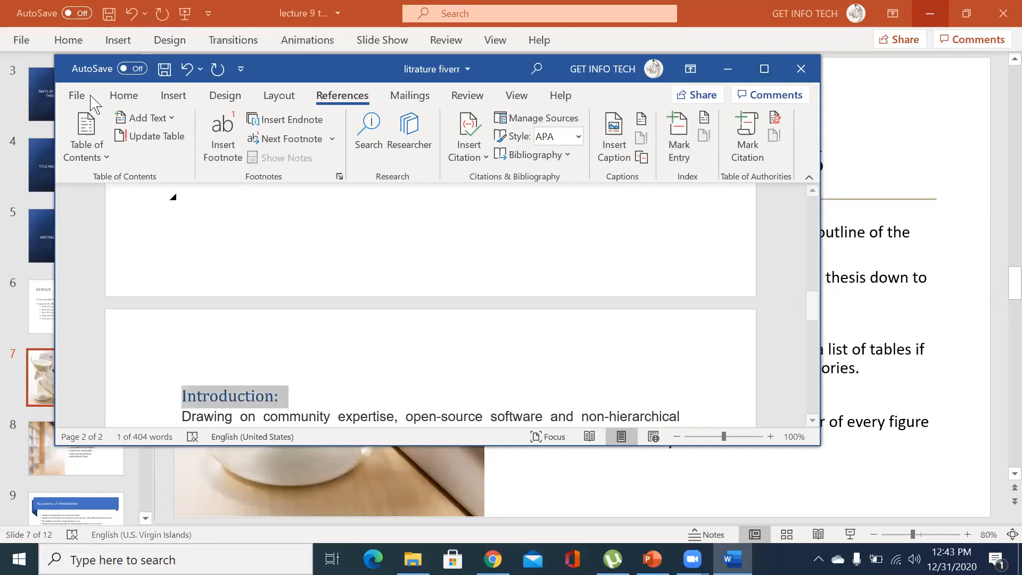
click(128, 97)
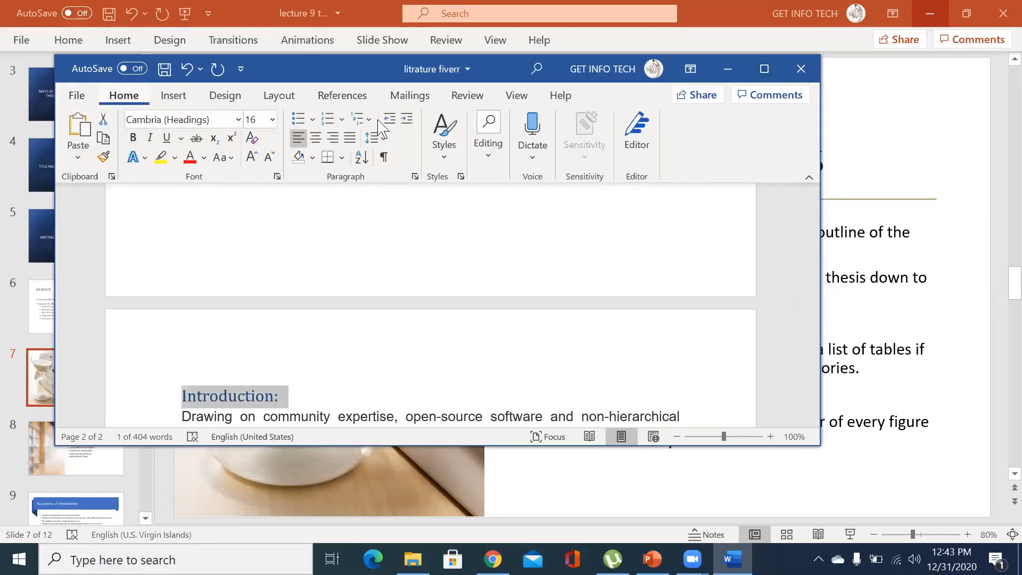
click(761, 74)
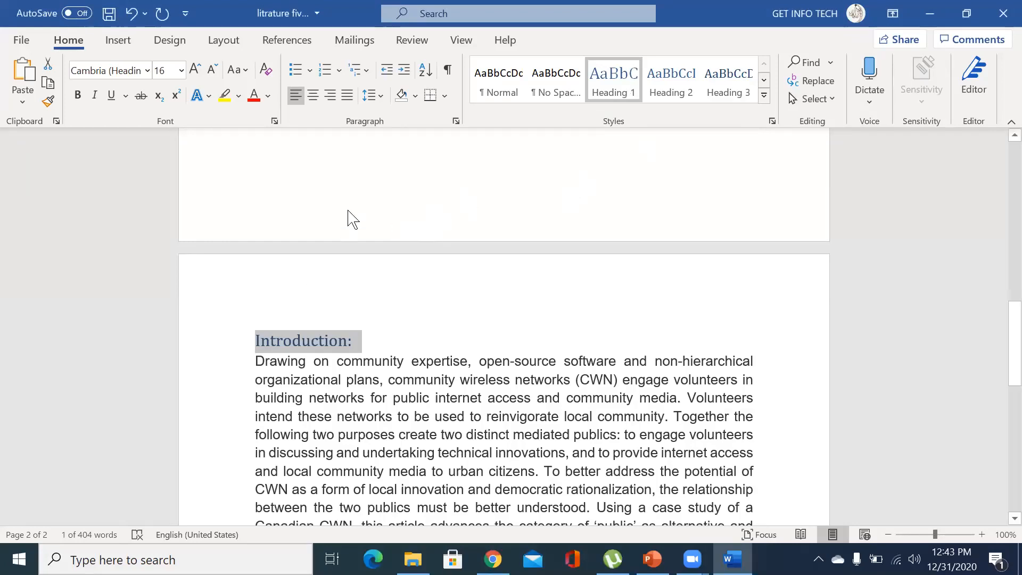
- Insert a custom table of contents on the blank first page, with three levels and right-aligned page numbers
click(390, 178)
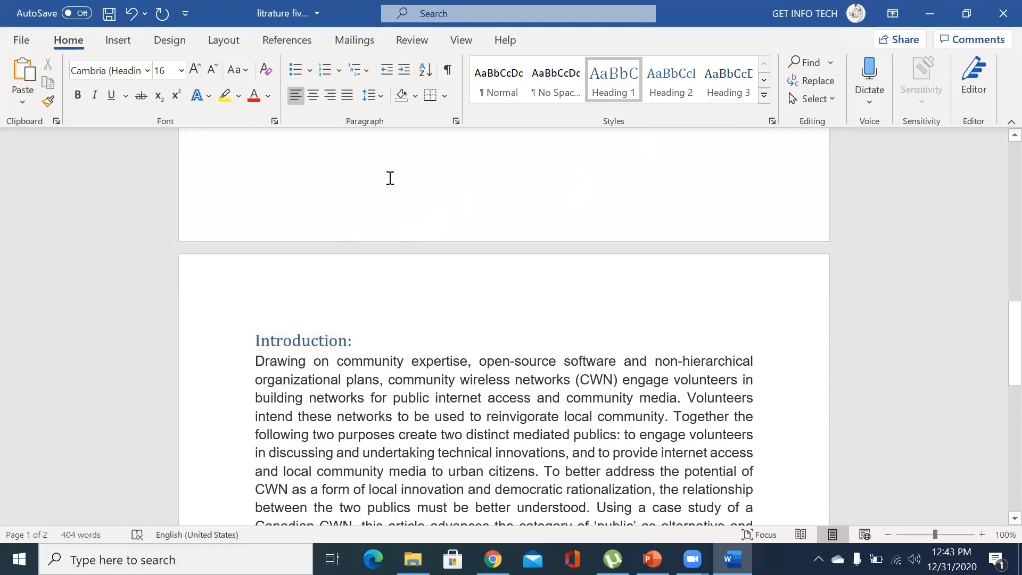
scroll(390, 177, up, 6)
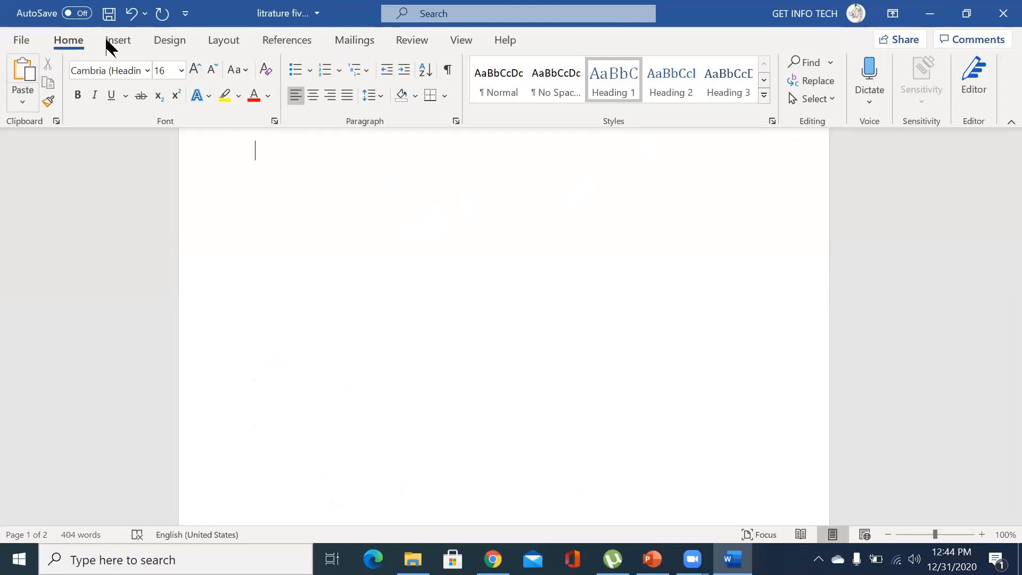
click(21, 42)
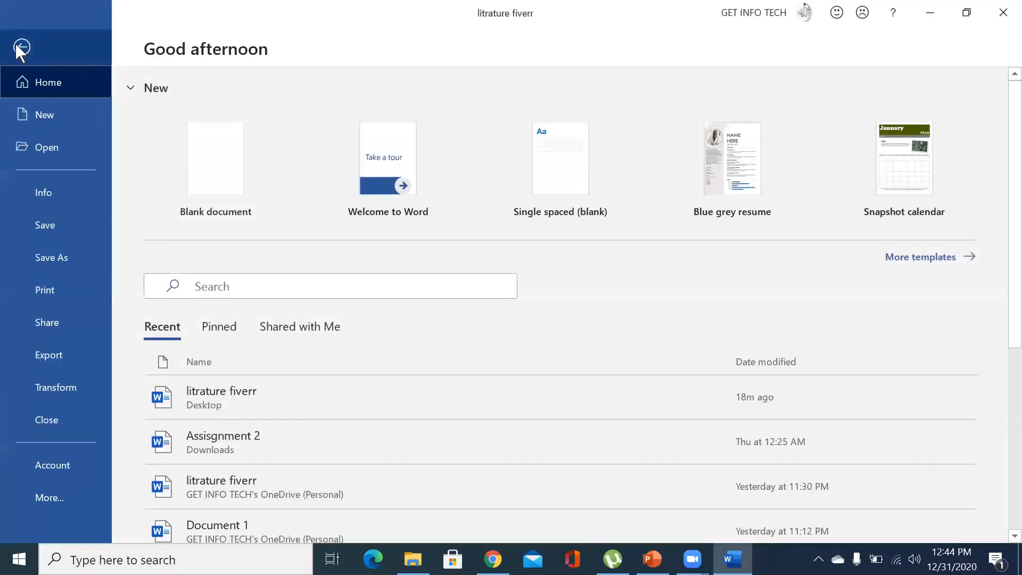
click(21, 48)
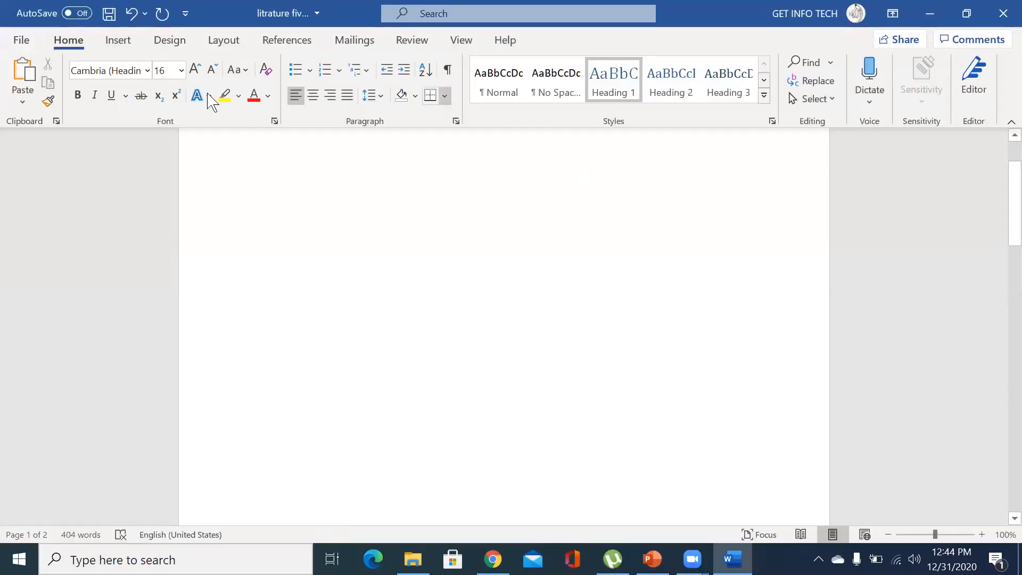
click(966, 14)
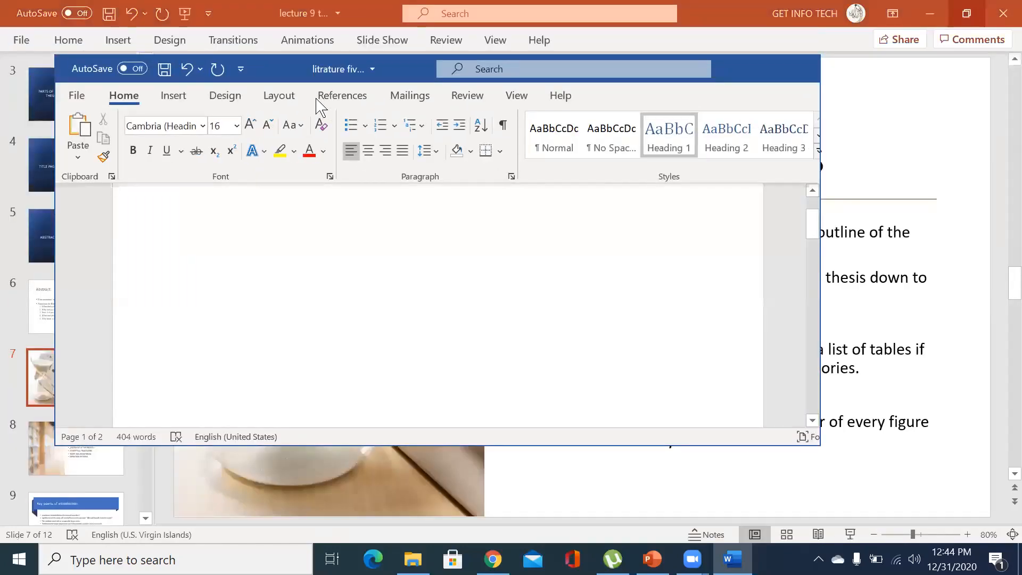
click(318, 103)
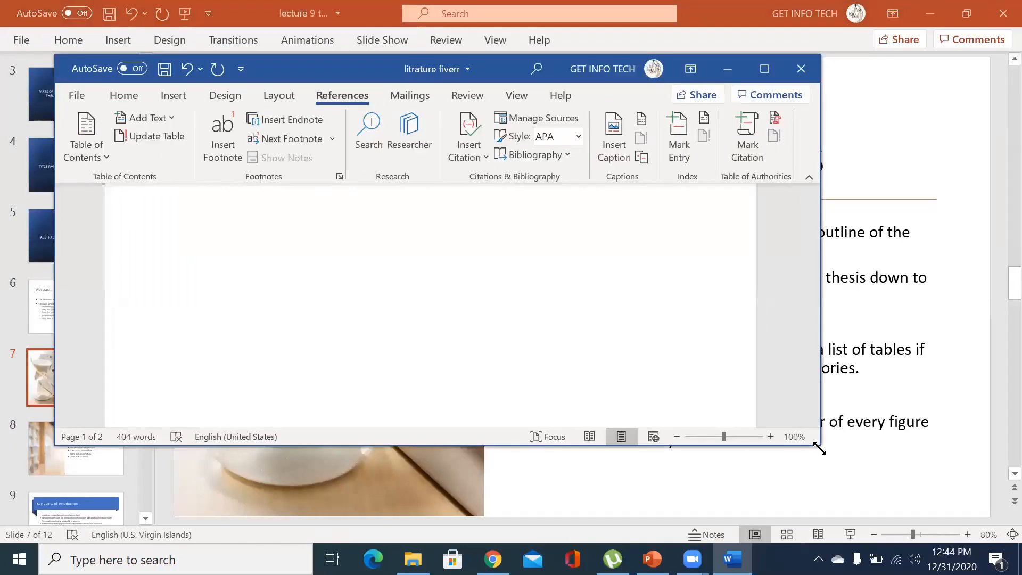
drag(820, 450, 935, 540)
click(111, 157)
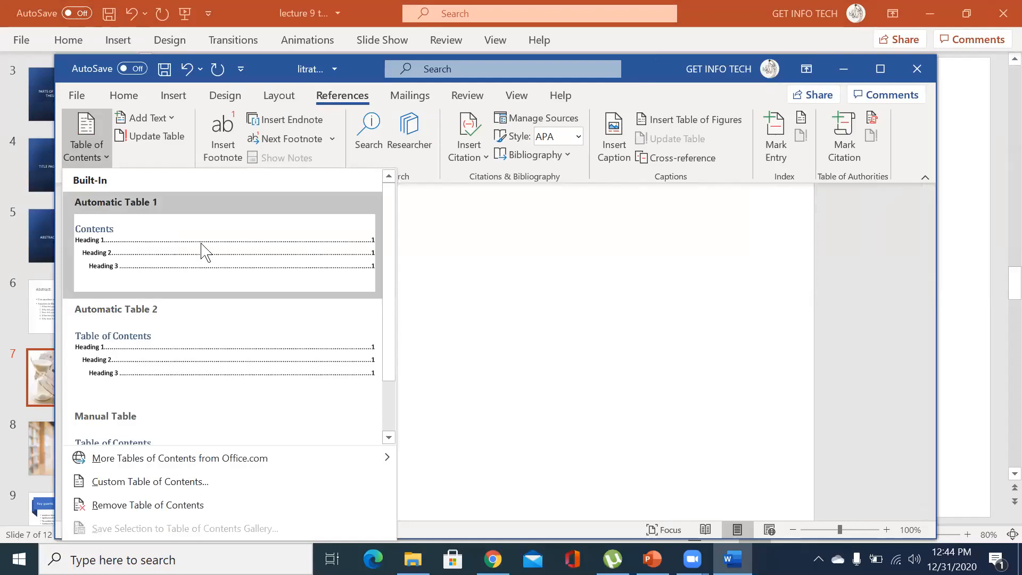
click(136, 482)
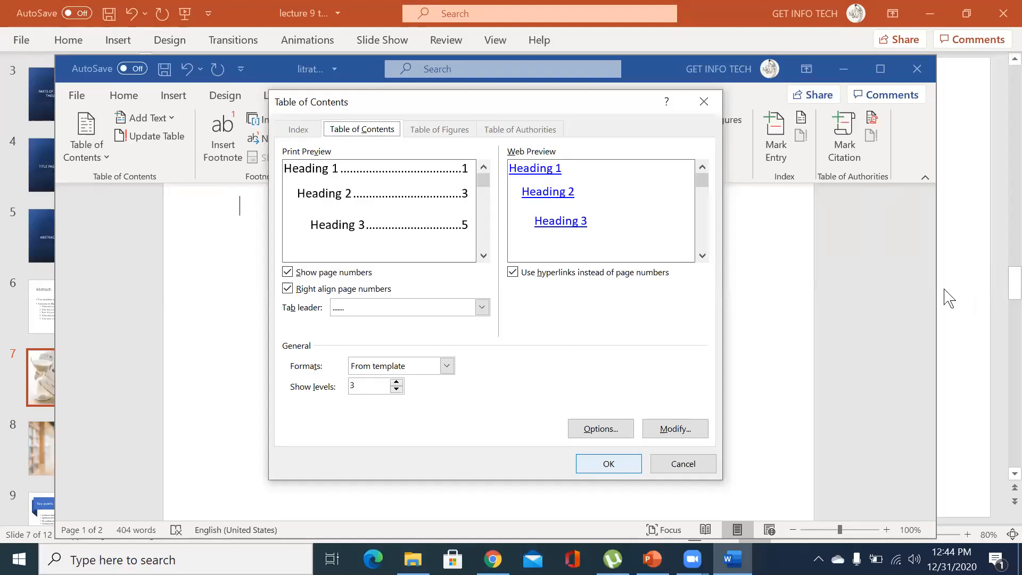
key(Return)
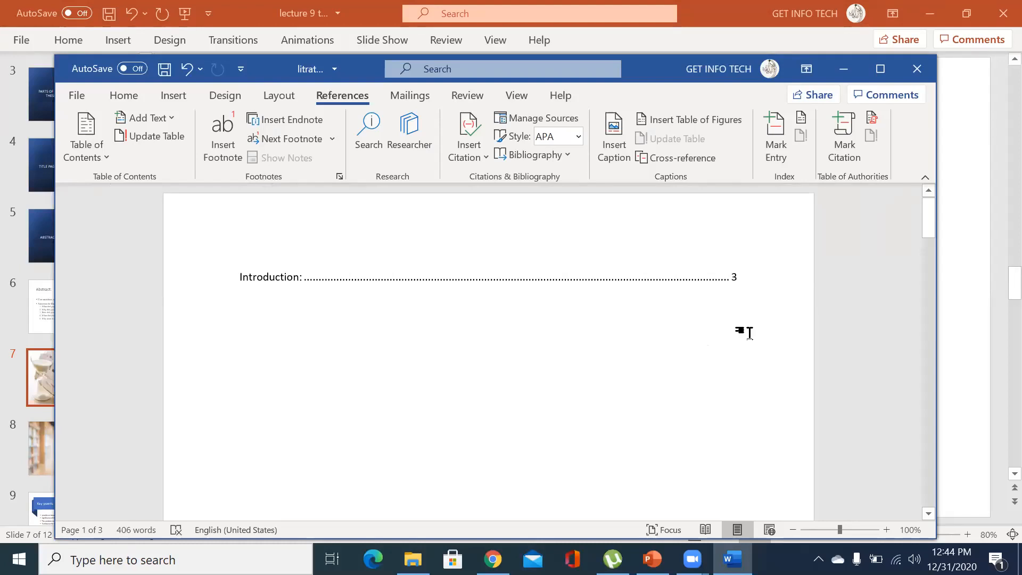
- Maximize the document window and switch to the Table of Contents slide in PowerPoint
click(876, 74)
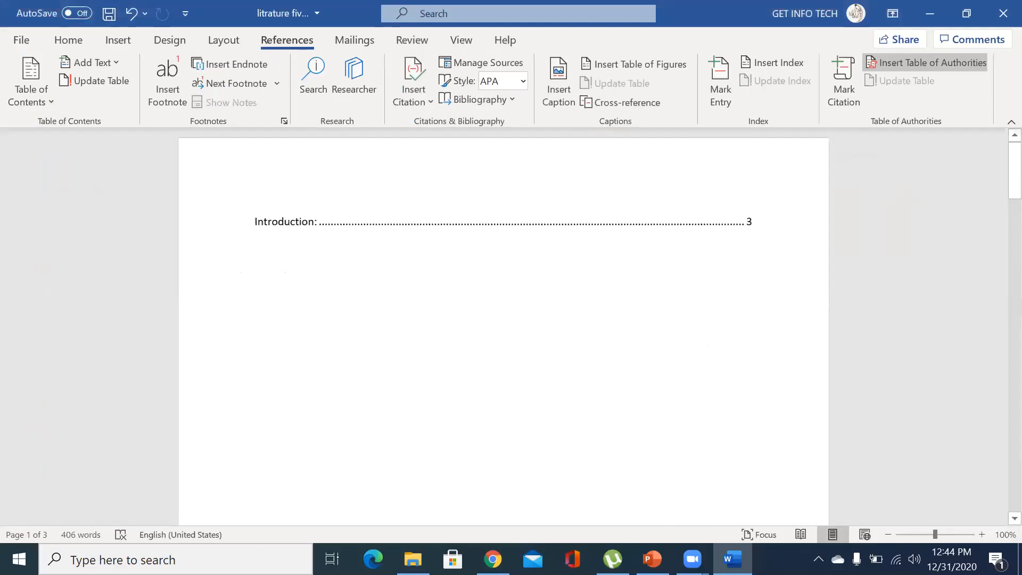
key(alt+Tab)
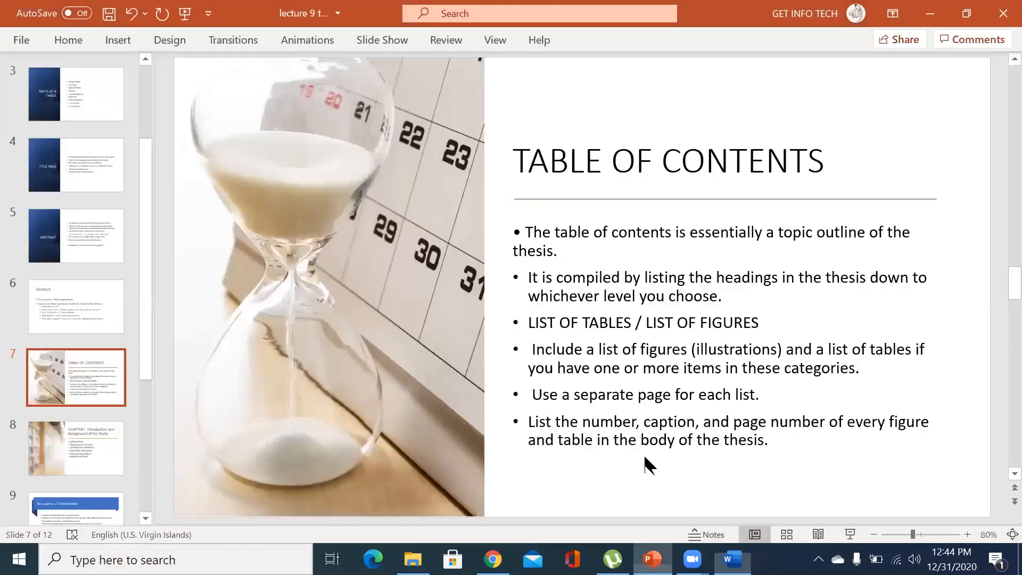
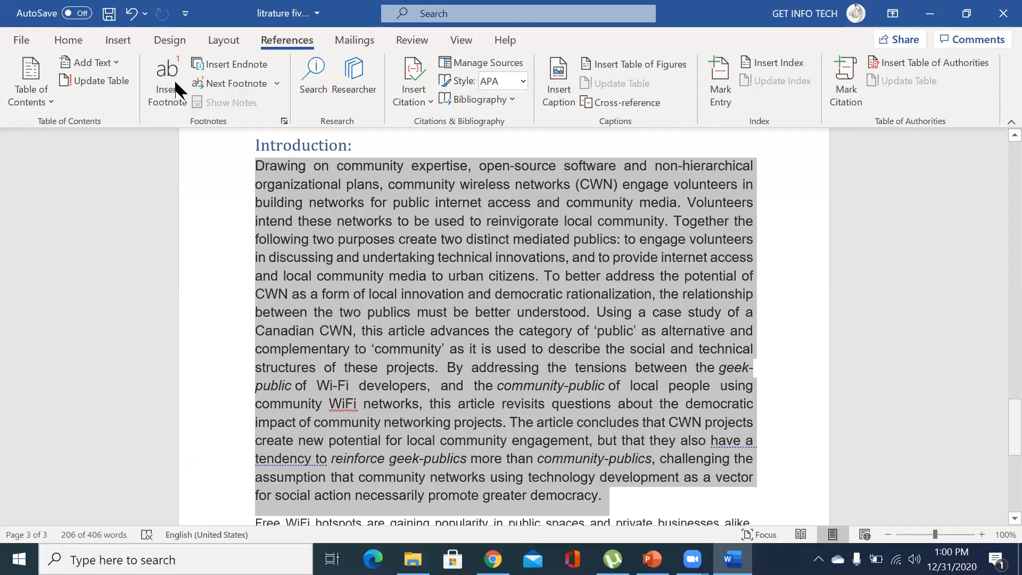
- Format the first paragraph under the Introduction heading in 12 pt Times New Roman
scroll(175, 83, up, 4)
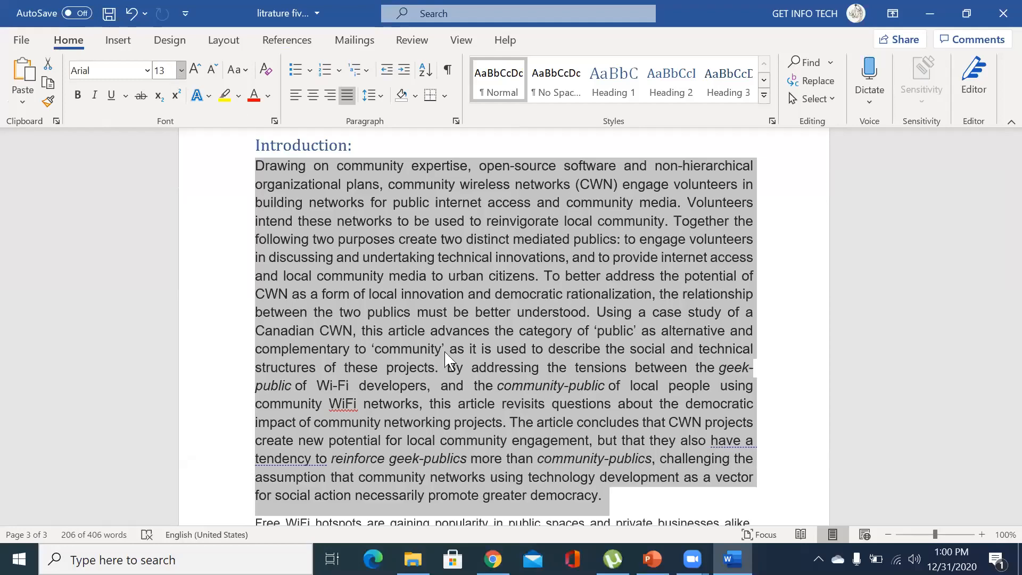
mouse_move(664, 548)
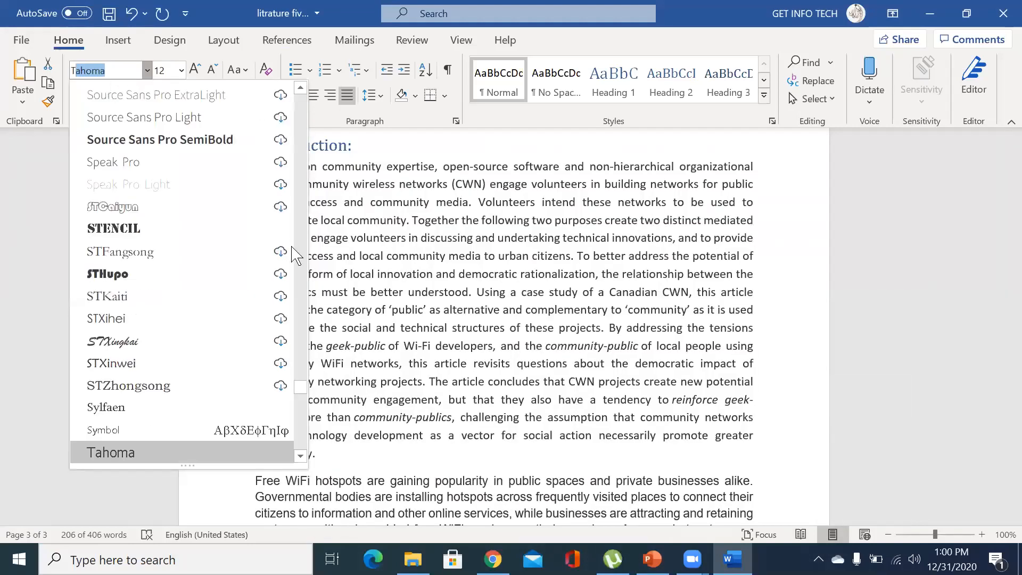
key(Escape)
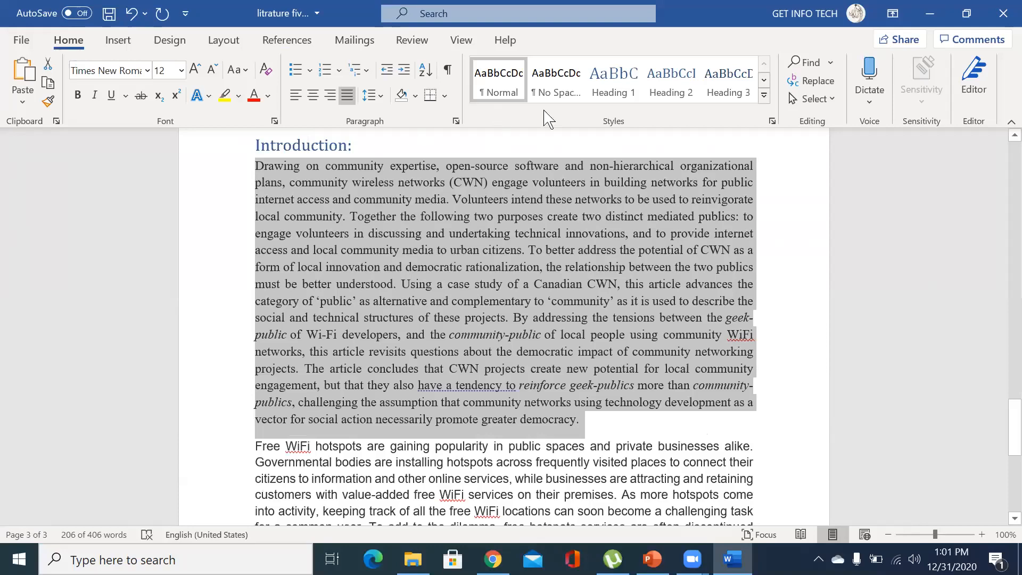
- Set the line spacing of the selected Introduction paragraph to 1.5 lines
click(456, 122)
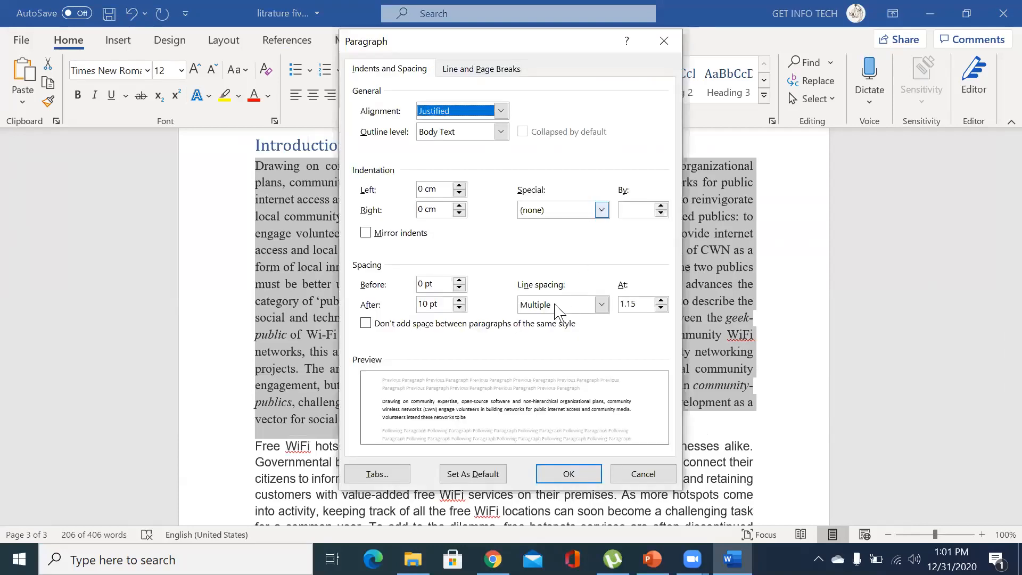
click(556, 305)
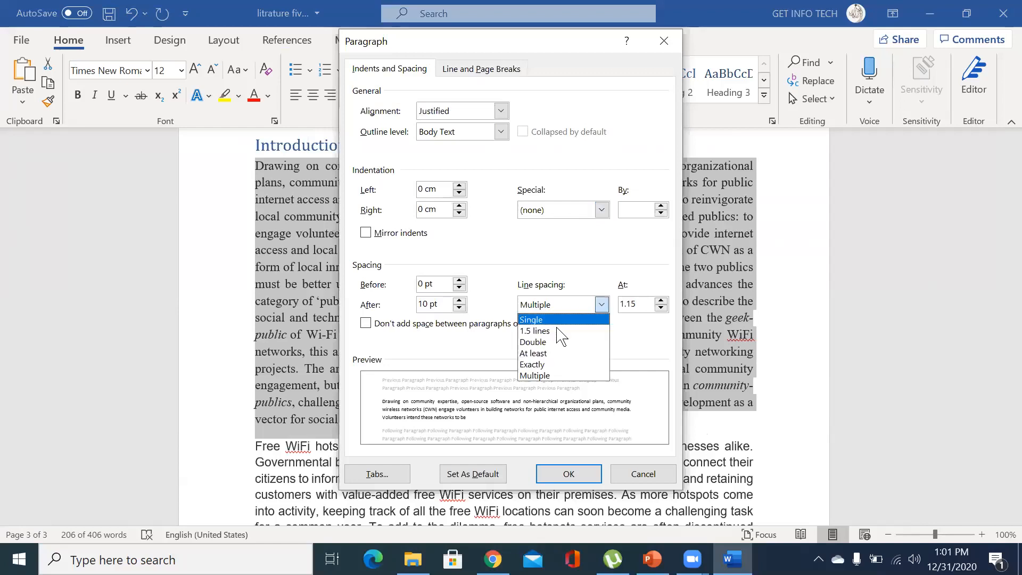
click(558, 333)
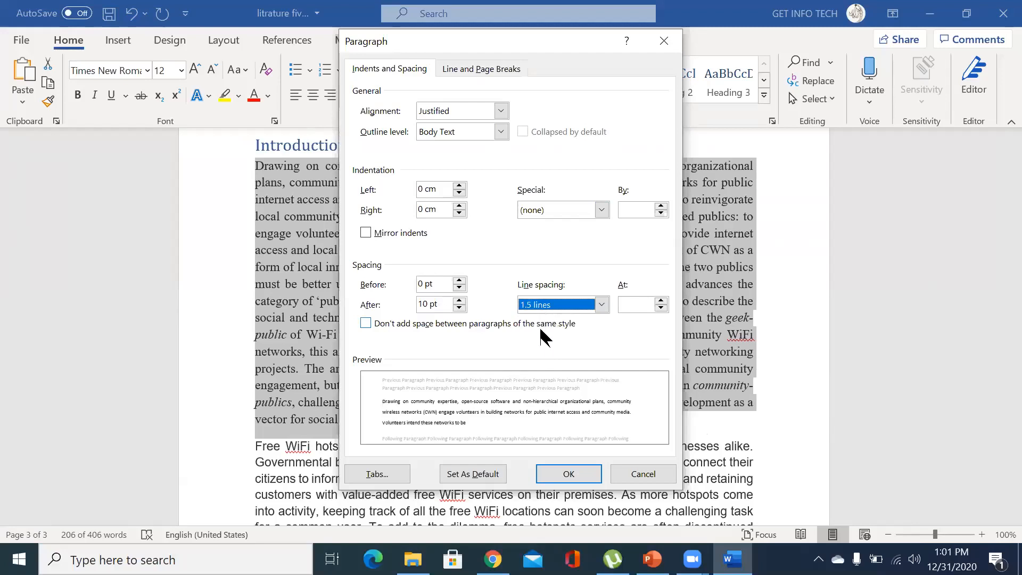
key(alt+Down)
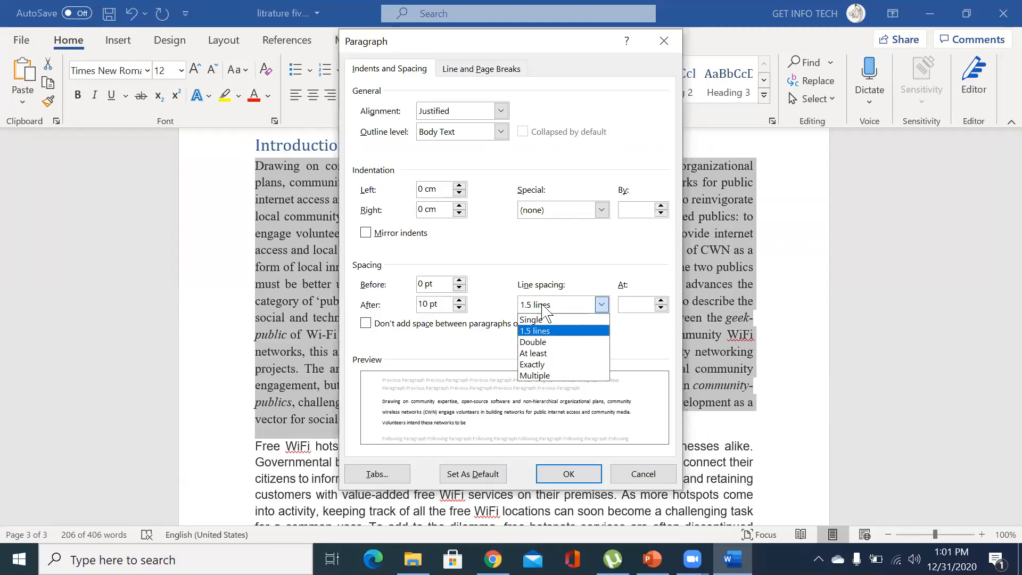
click(542, 475)
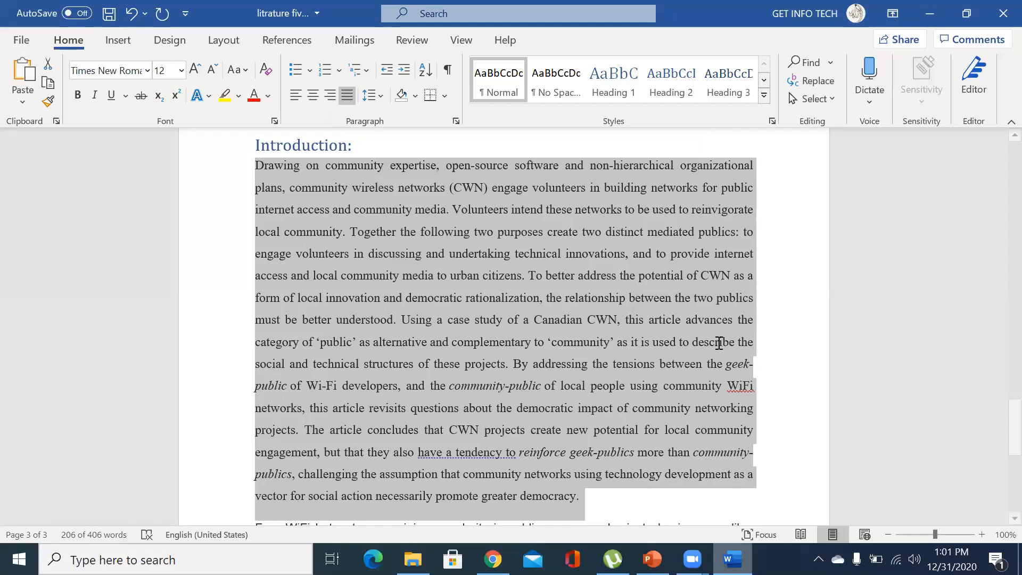
- Glance at the Rules of thesis slide in PowerPoint, return to Word and undo the Introduction paragraph's spacing and font changes
key(alt+Tab)
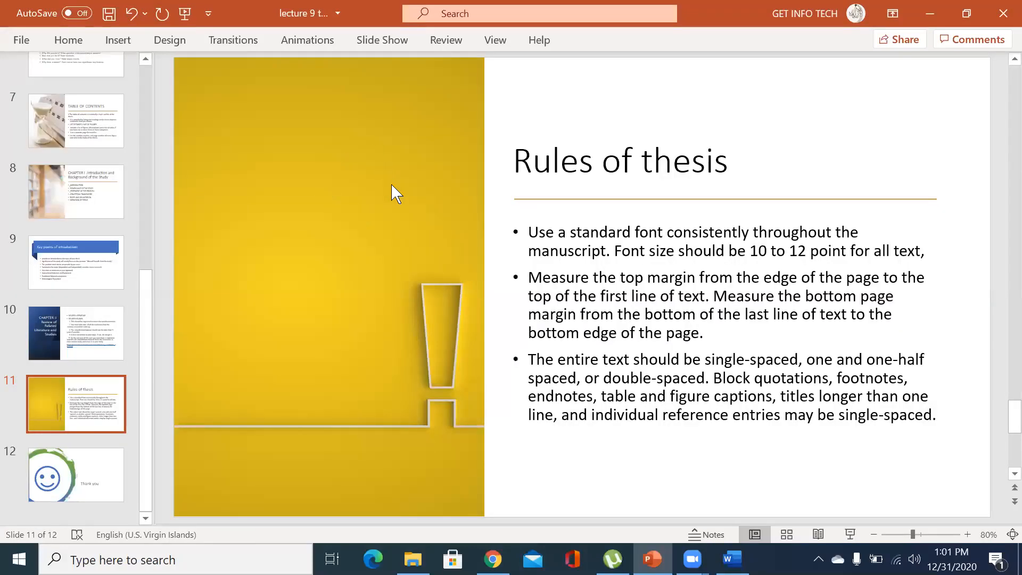
key(alt+Tab)
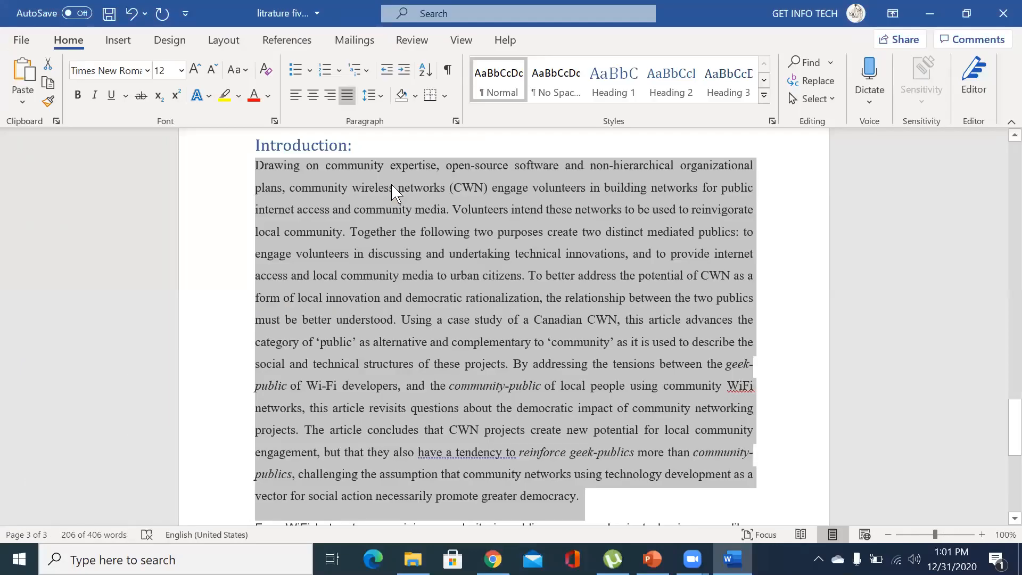
key(ctrl+z)
key(ctrl+z)
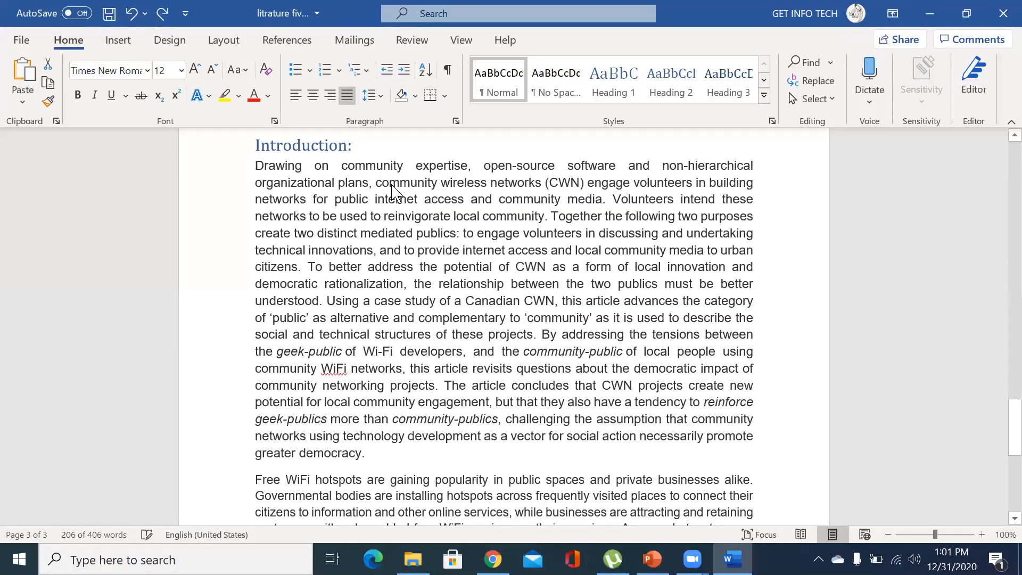
key(ctrl+z)
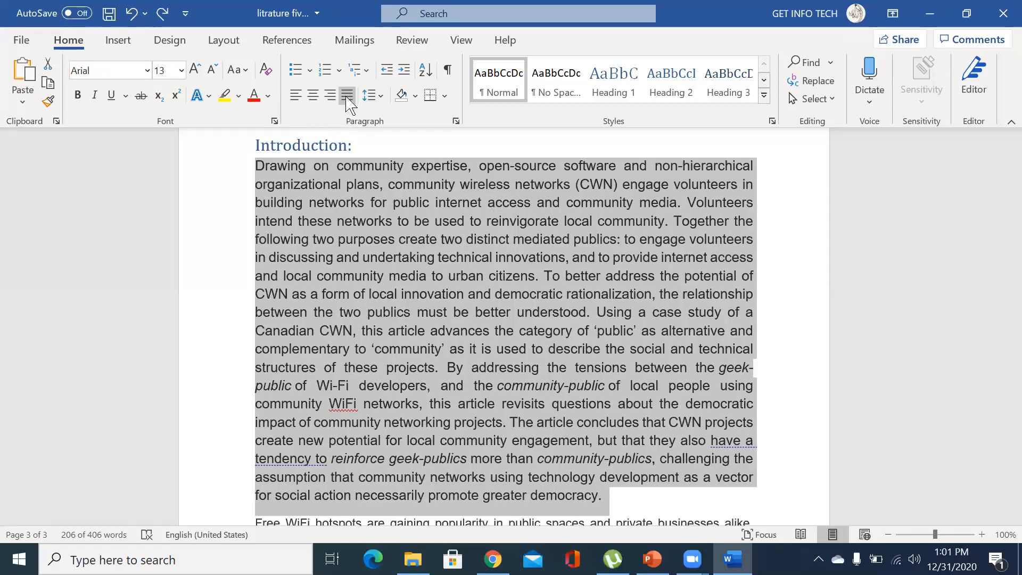
- Justify the Introduction paragraph after trying left alignment, and set its font to 12 pt Times New Roman
click(301, 94)
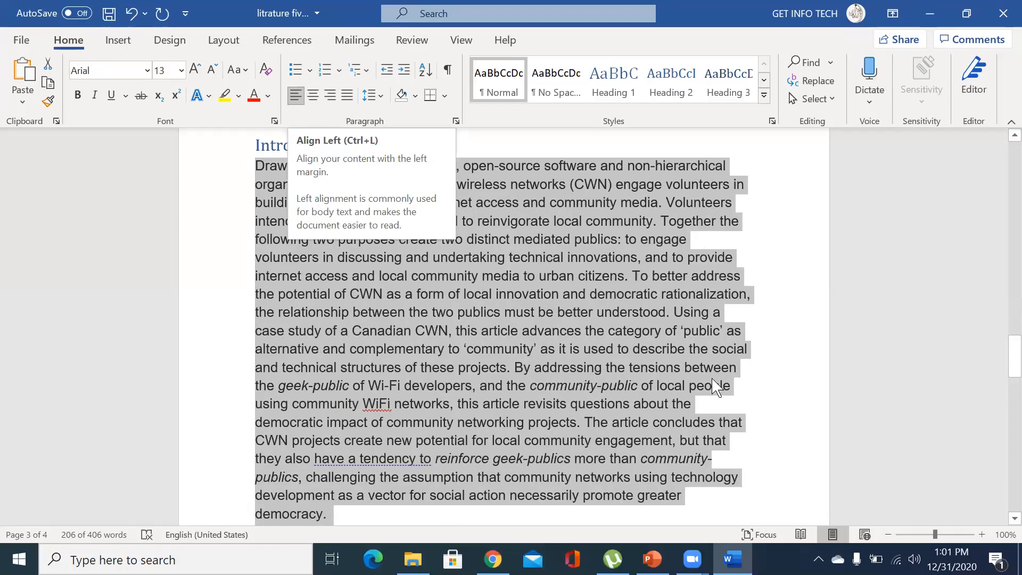
click(348, 96)
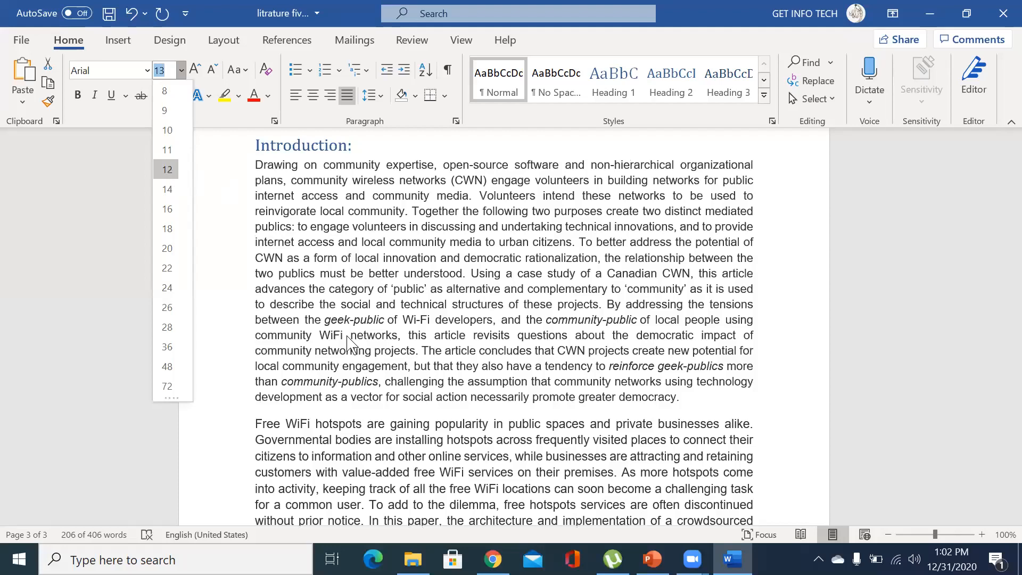
key(Return)
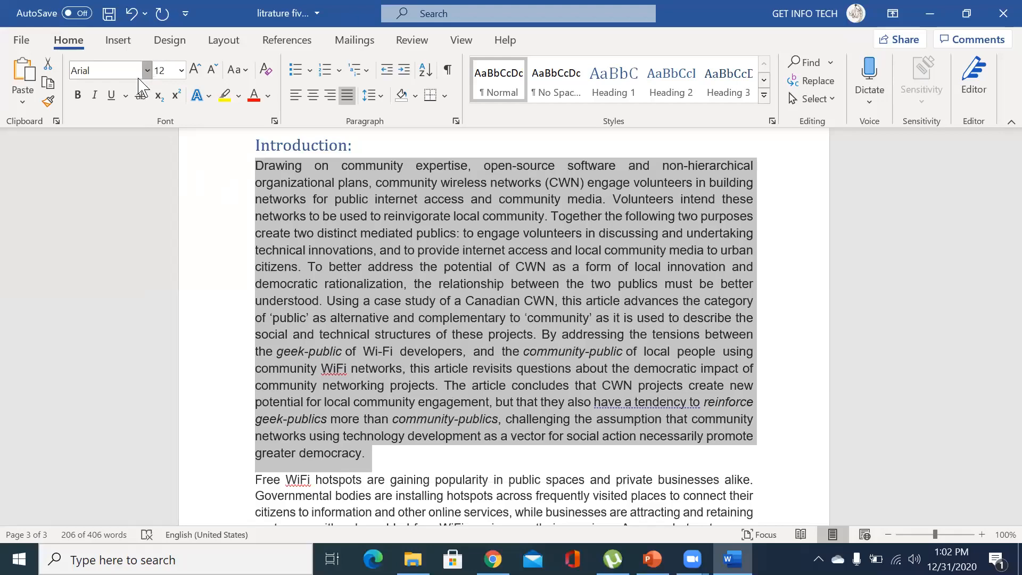
click(131, 181)
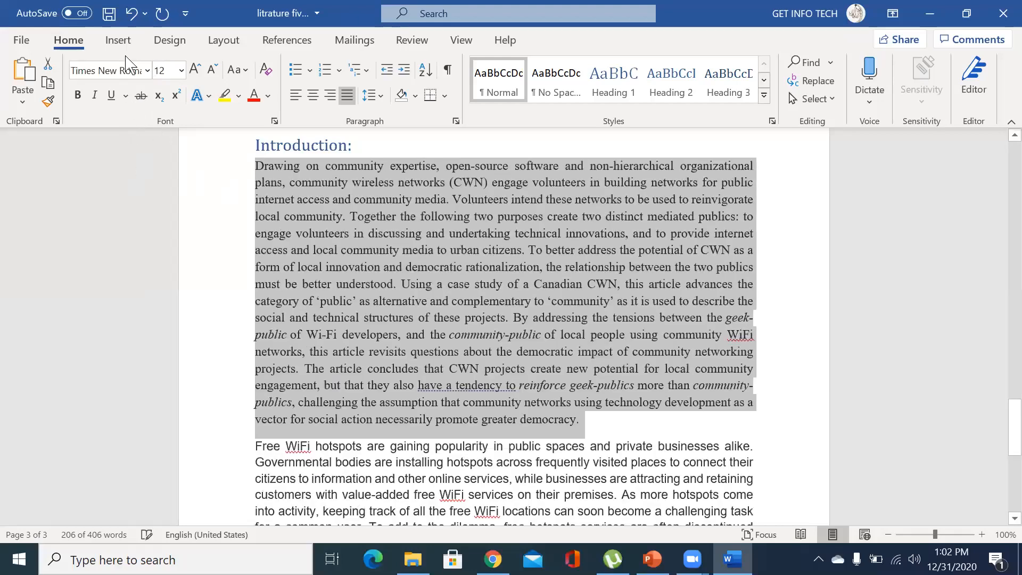
- Try underlining the selected Introduction paragraph and undo the underline
click(110, 96)
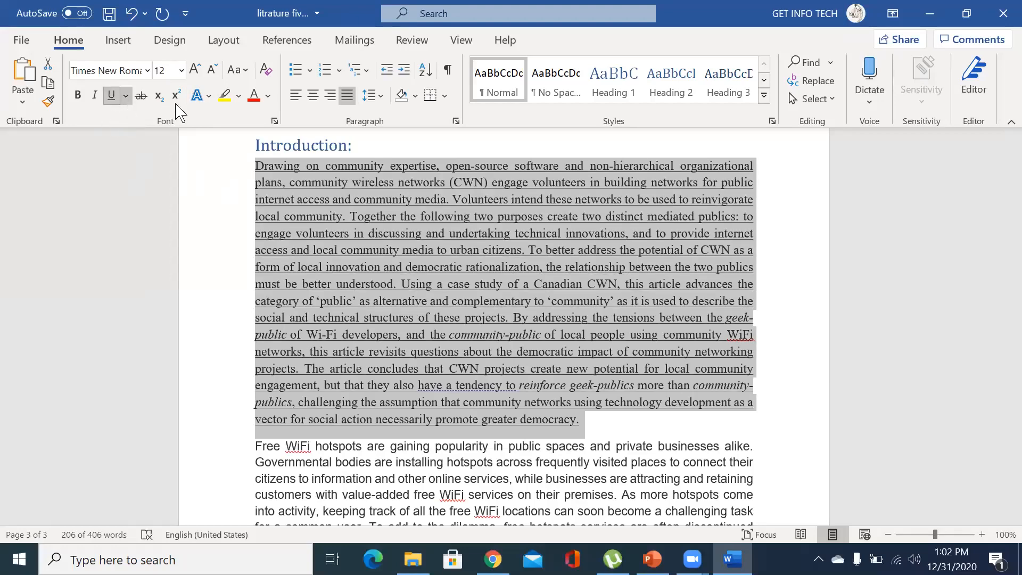
key(ctrl+z)
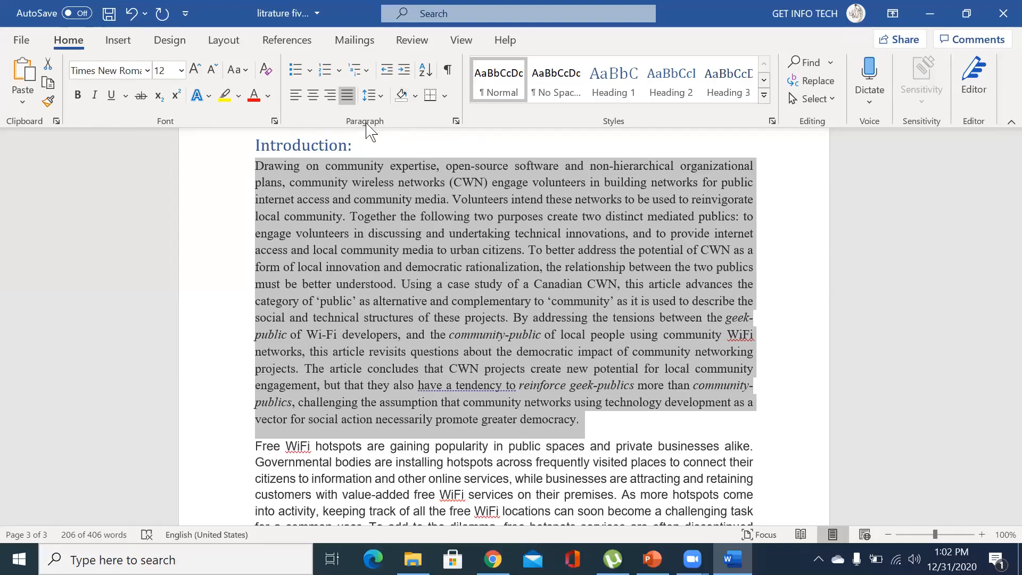
- Set the Introduction paragraph's alignment to Justified and its line spacing to 1.5 lines in the paragraph settings
click(458, 120)
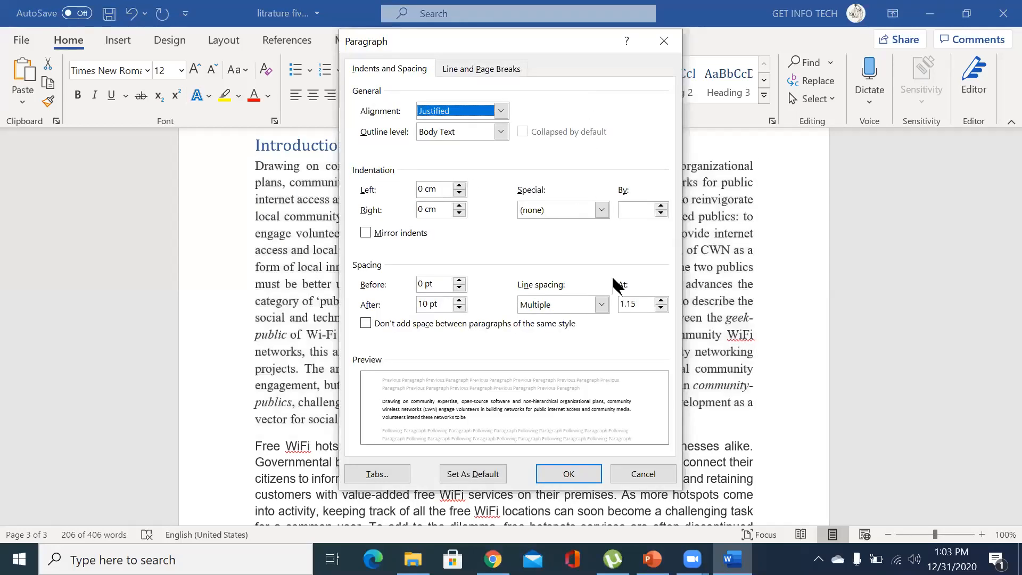
click(495, 111)
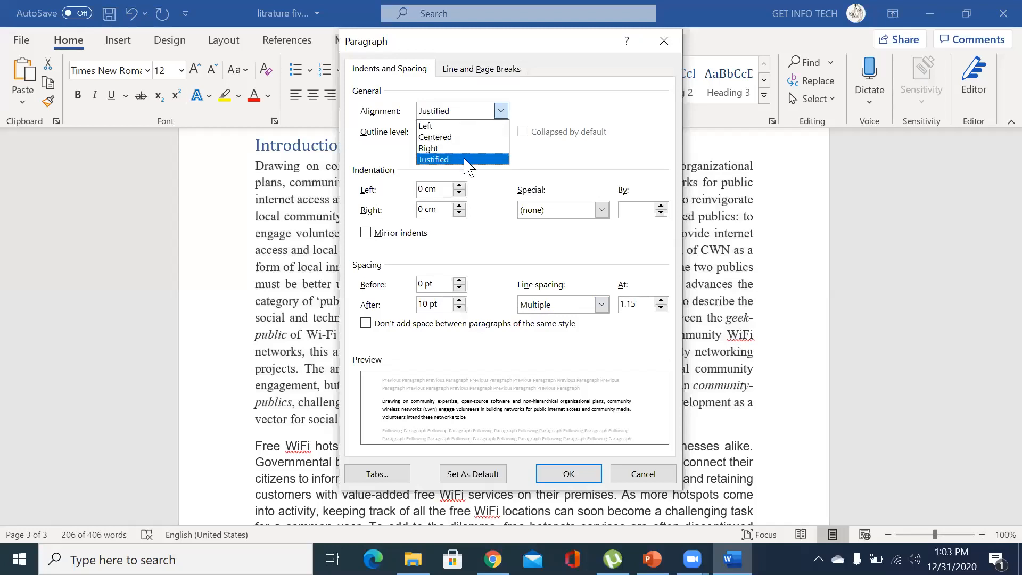
click(465, 160)
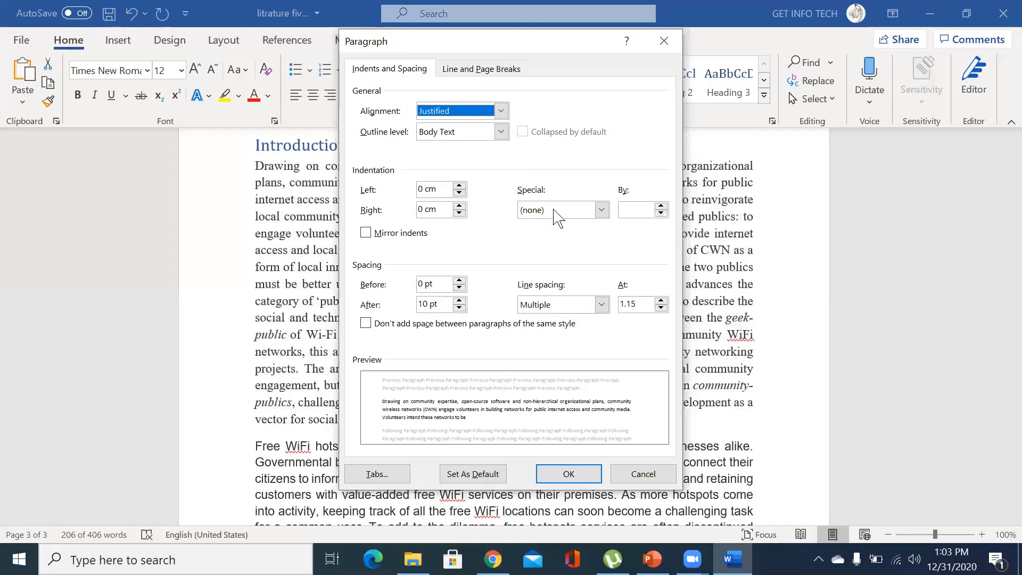
click(602, 305)
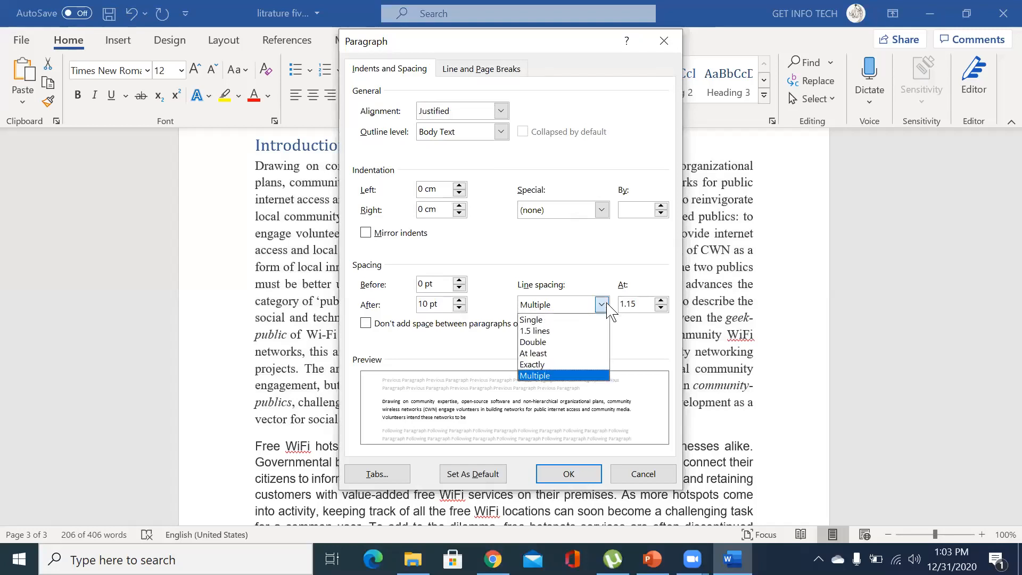
click(544, 332)
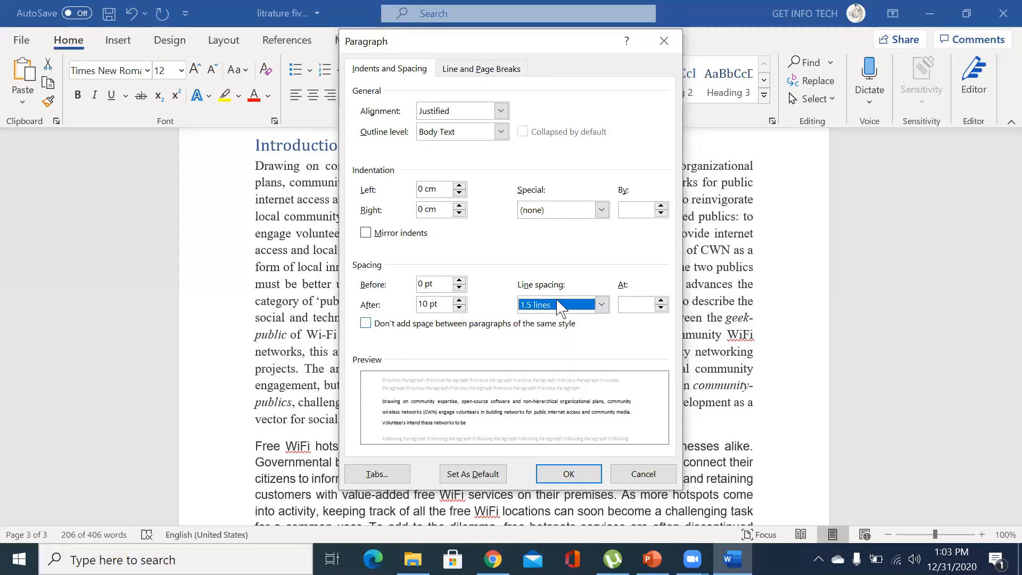
click(559, 310)
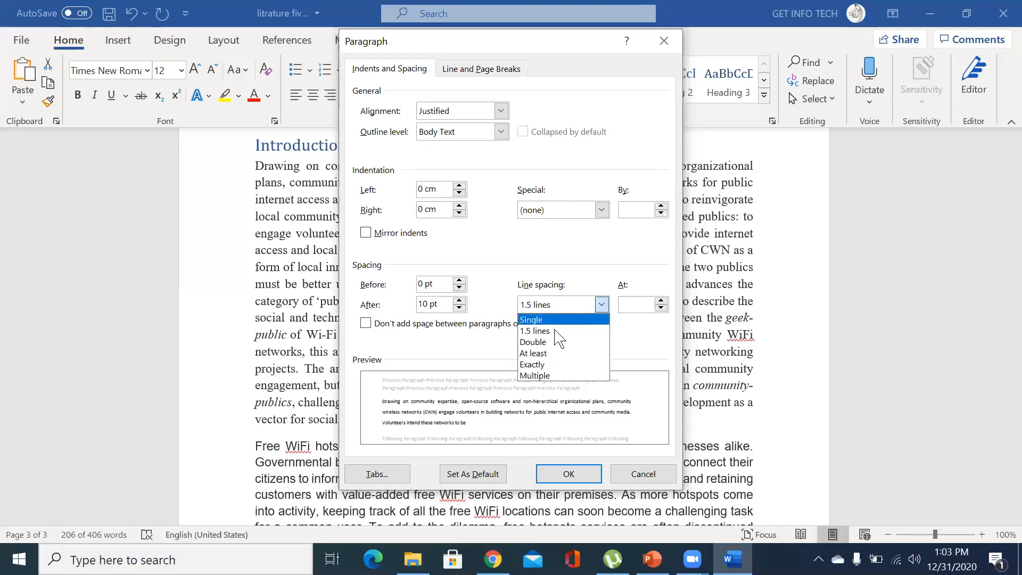
click(568, 474)
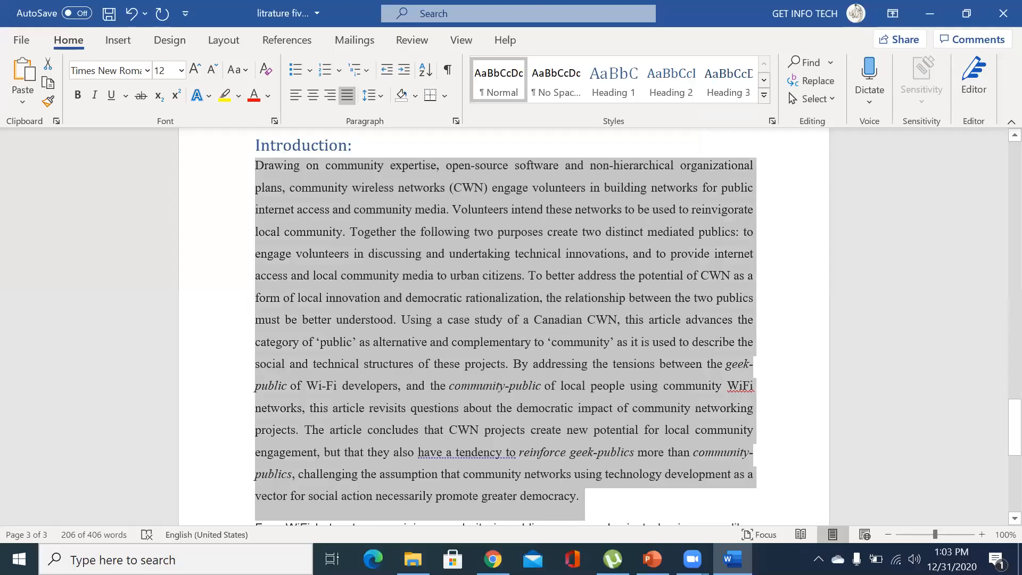
- Switch to PowerPoint and place the cursor in the margin rule on the Rules of thesis slide
key(alt+Tab)
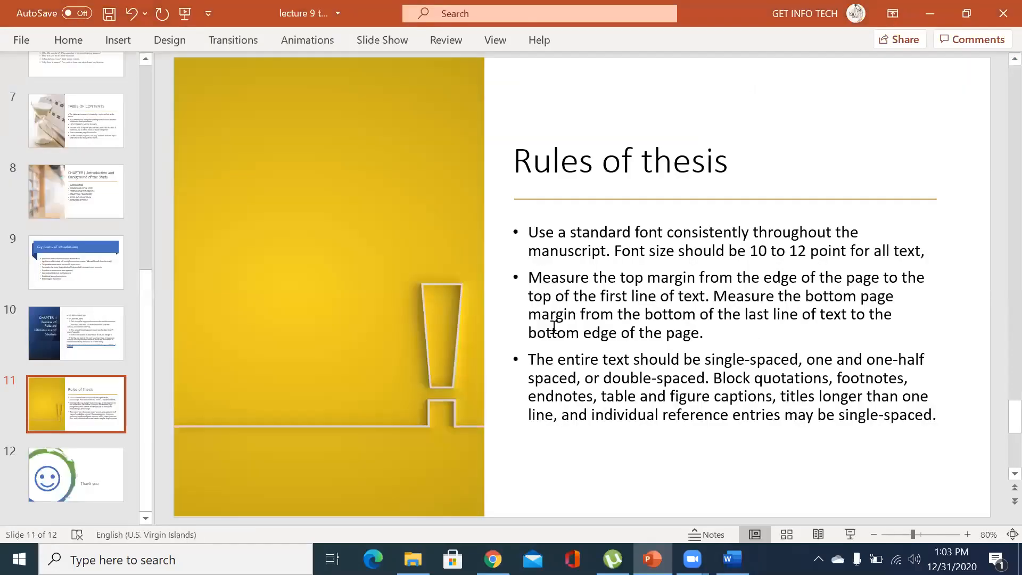
click(551, 299)
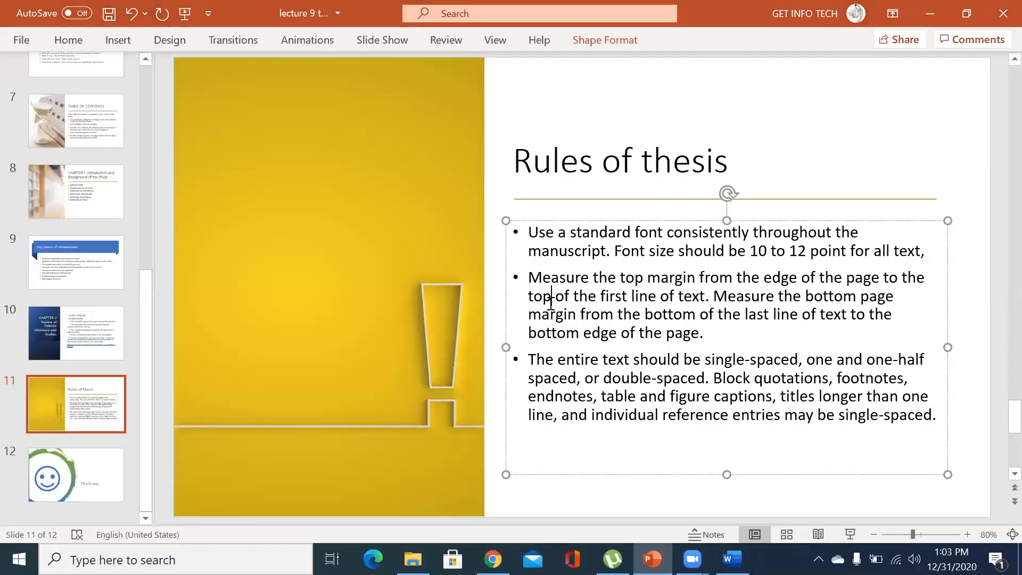